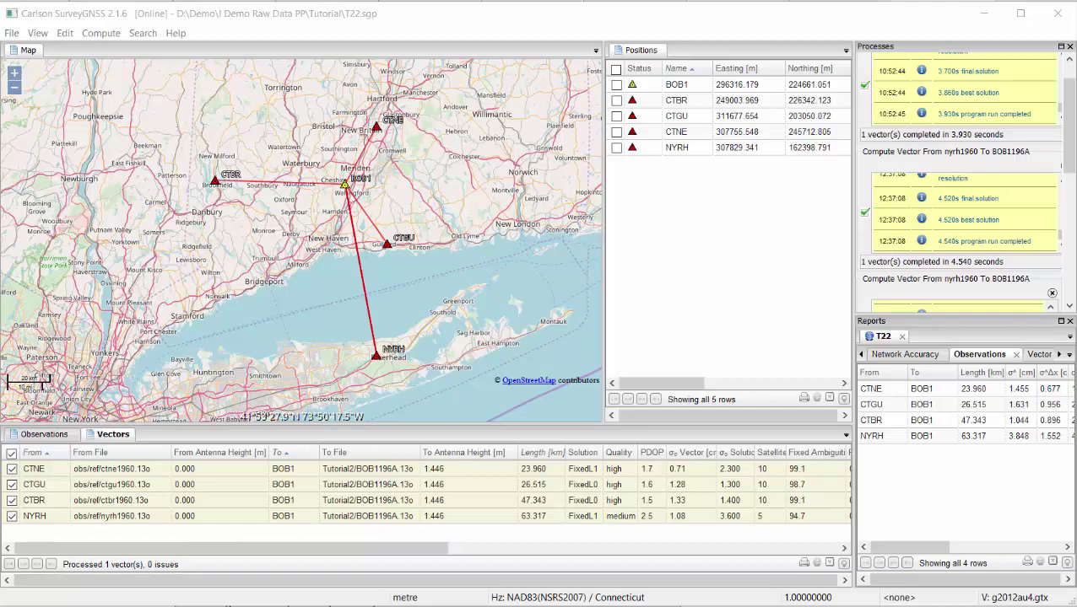
- Run a network adjustment, saving its SurvNET project over the existing T22.gps file
click(100, 34)
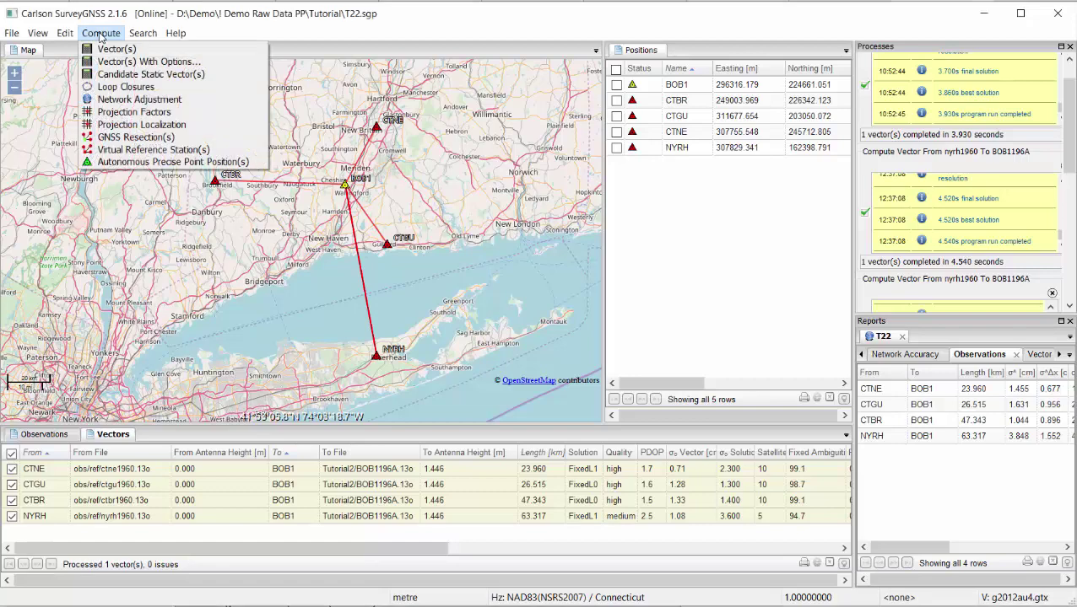
click(191, 104)
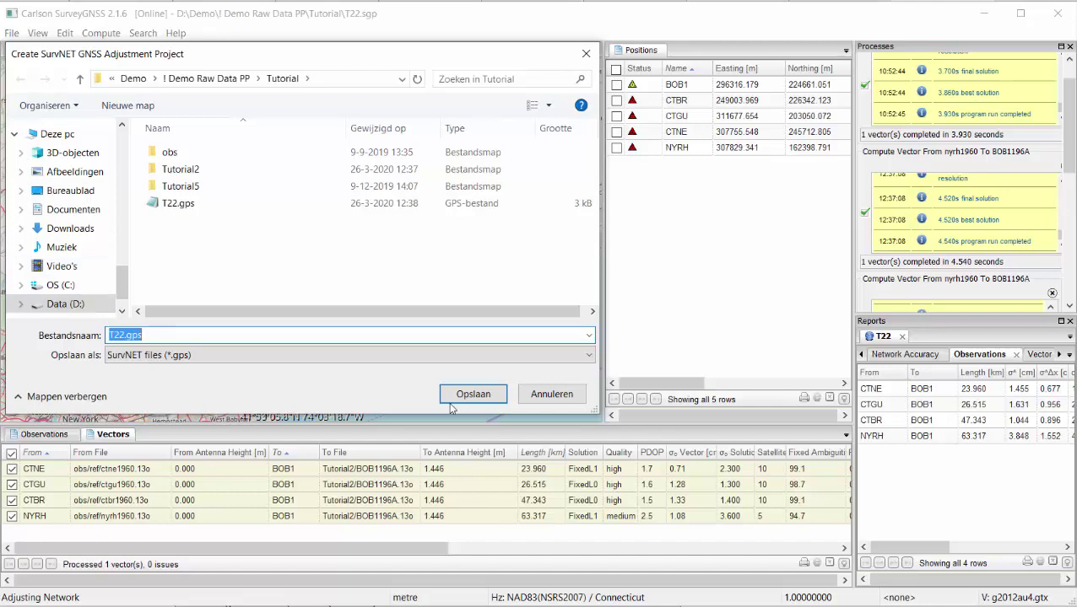
click(475, 397)
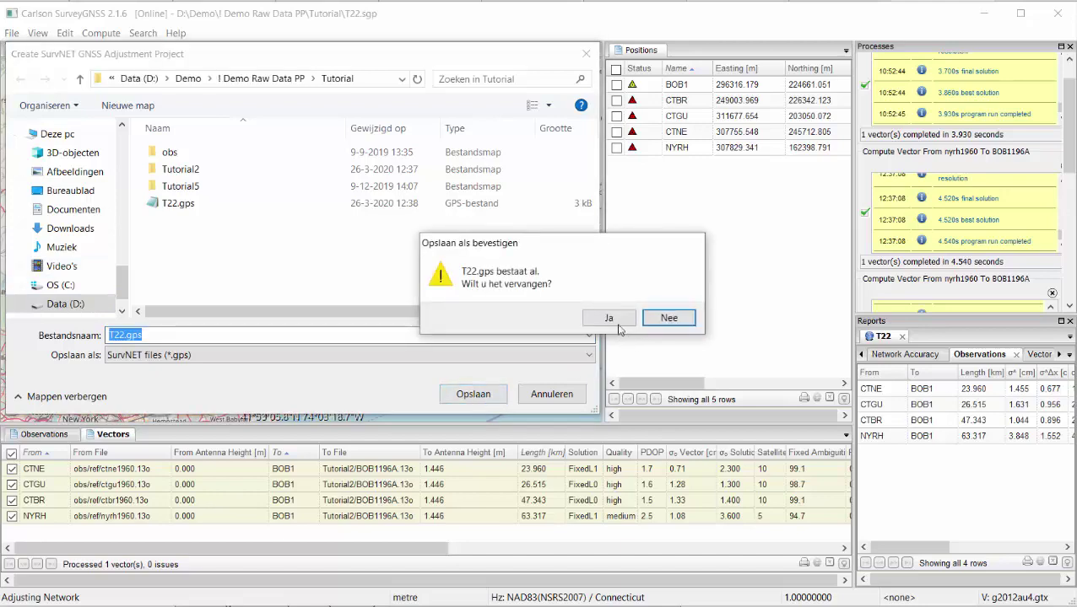
click(613, 318)
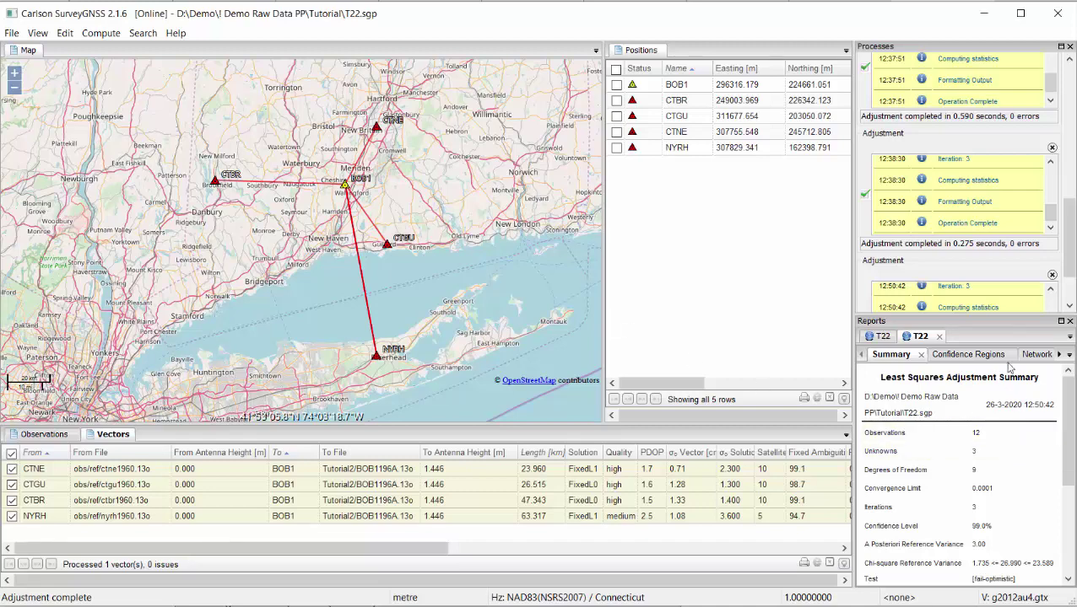
- Review the enlarged least squares adjustment summary, close the report, and inspect the residual columns of the computed vectors
click(1061, 321)
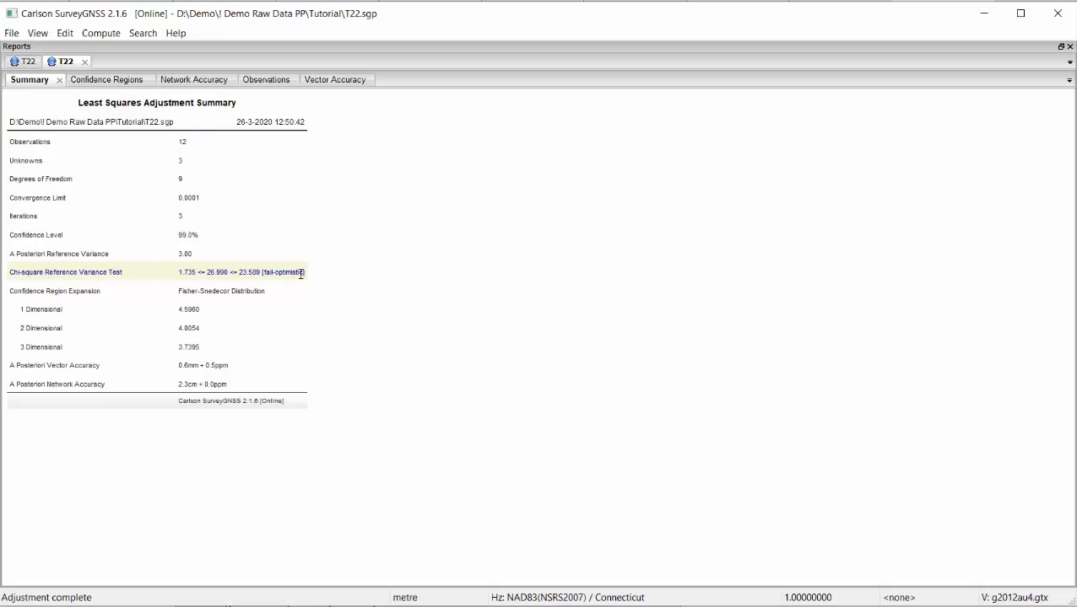
click(1069, 47)
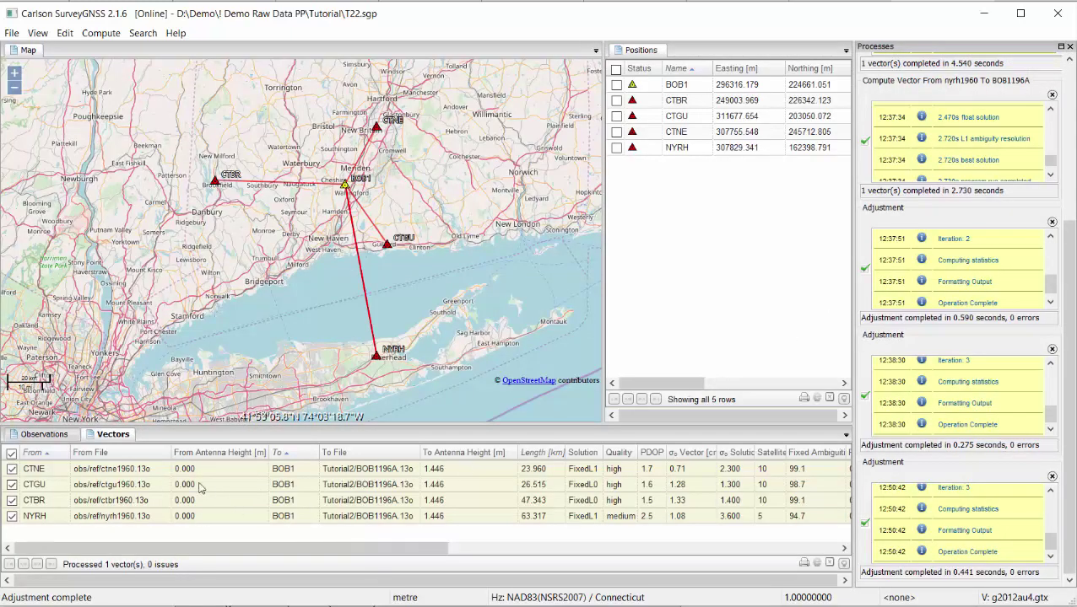
drag(299, 548, 719, 549)
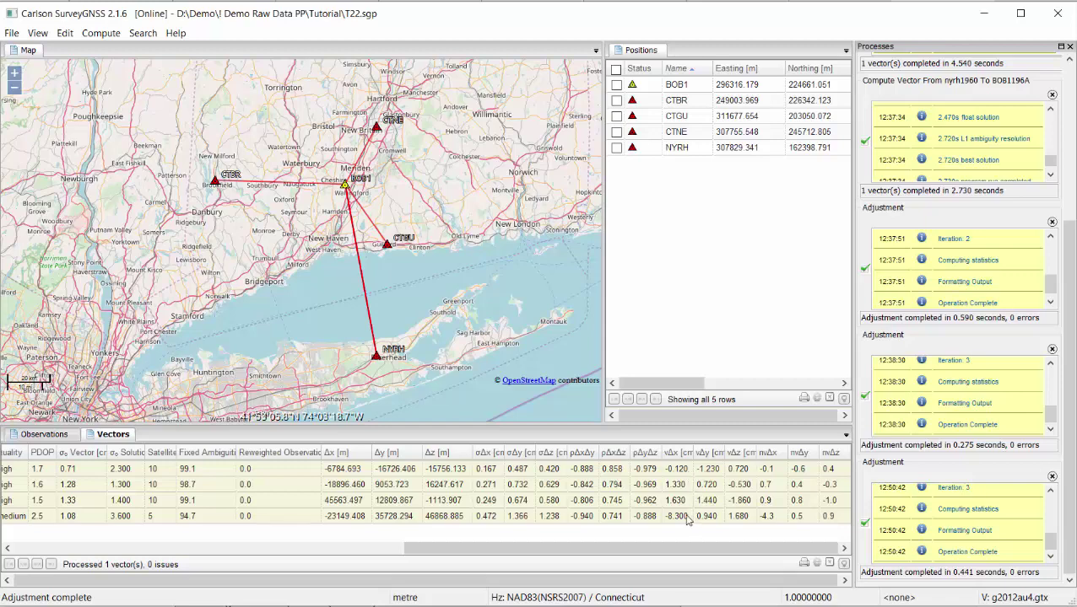
drag(683, 542, 268, 552)
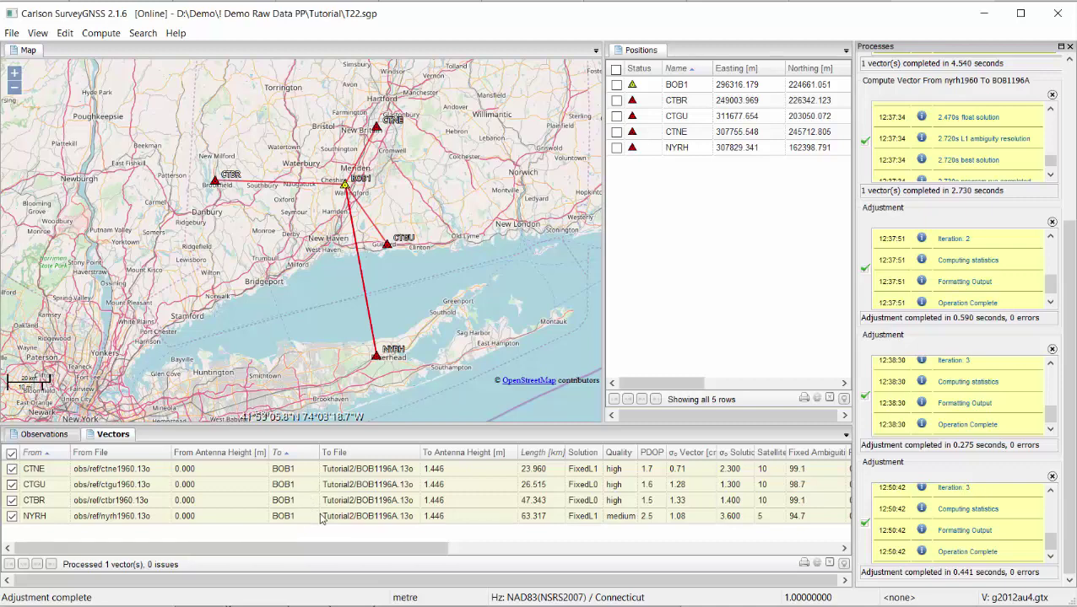
- Start recomputing only the NYRH vector with options and set the elevation mask to 13°
click(11, 454)
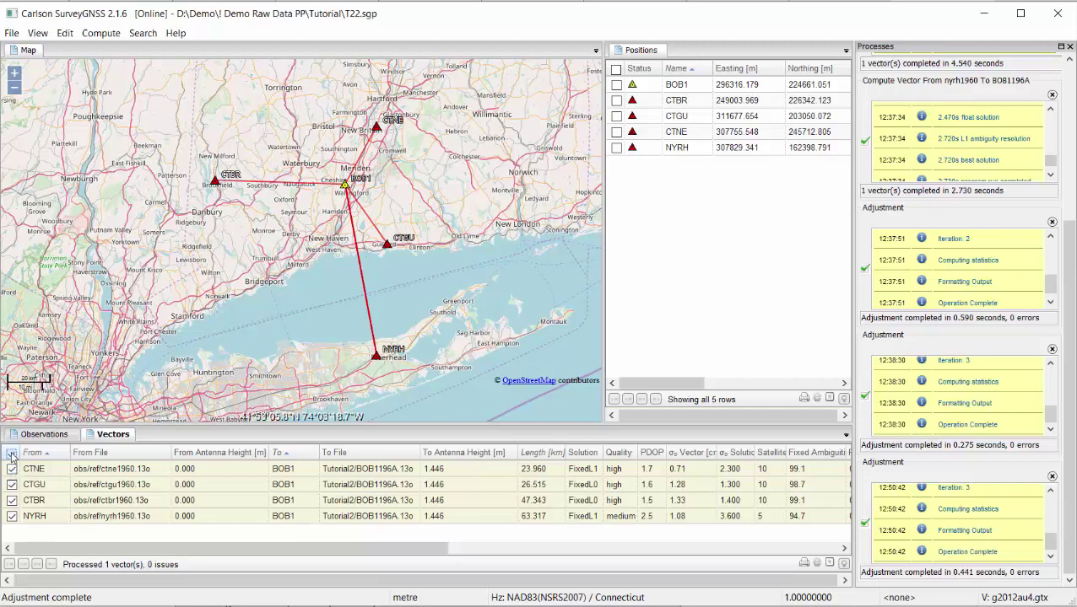
click(12, 516)
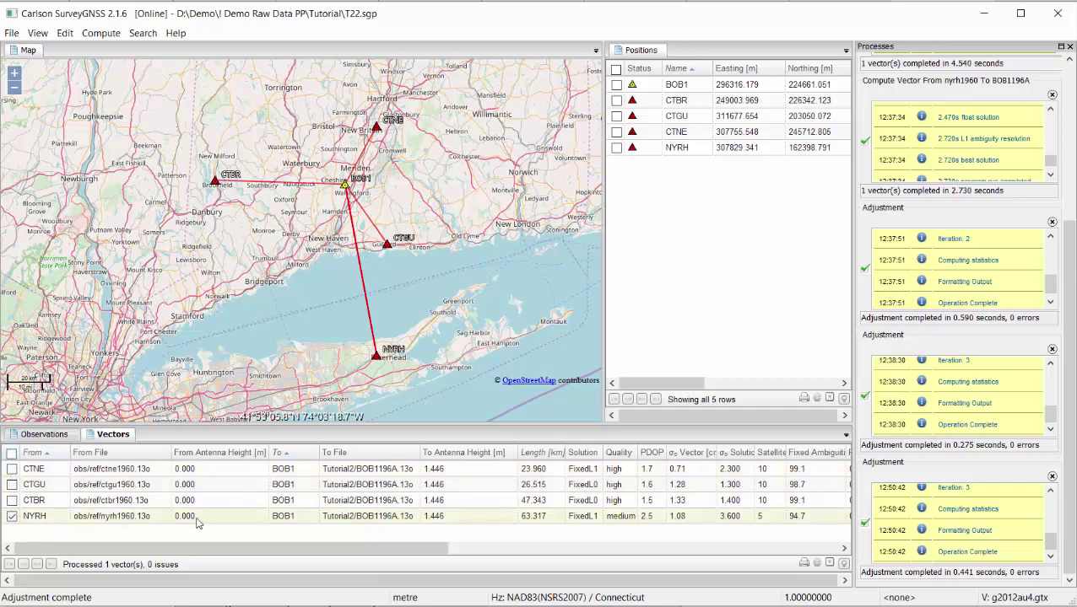
right_click(196, 521)
mouse_move(238, 548)
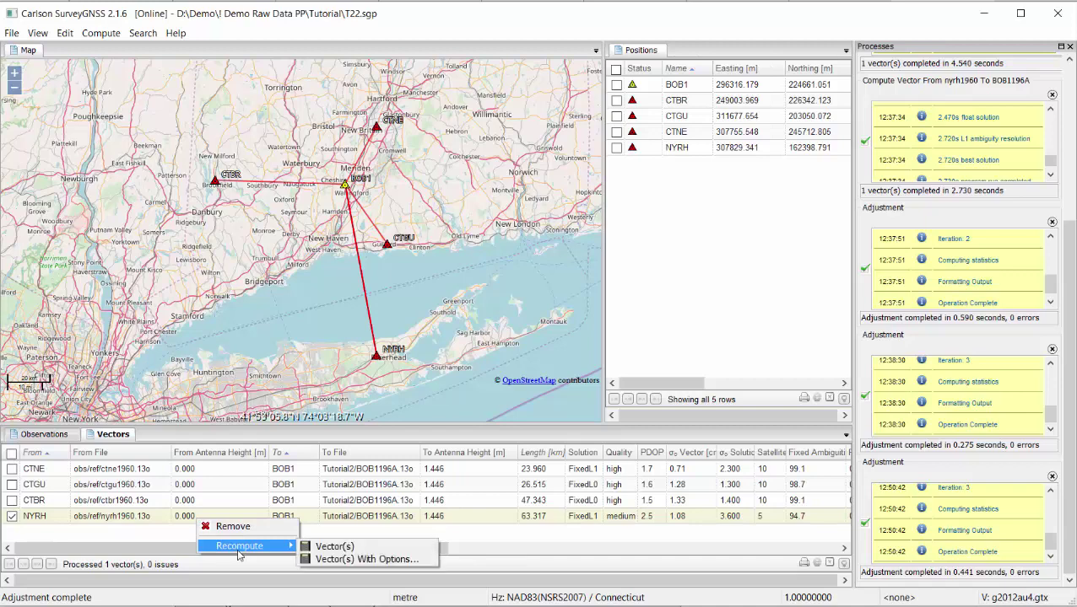
click(333, 562)
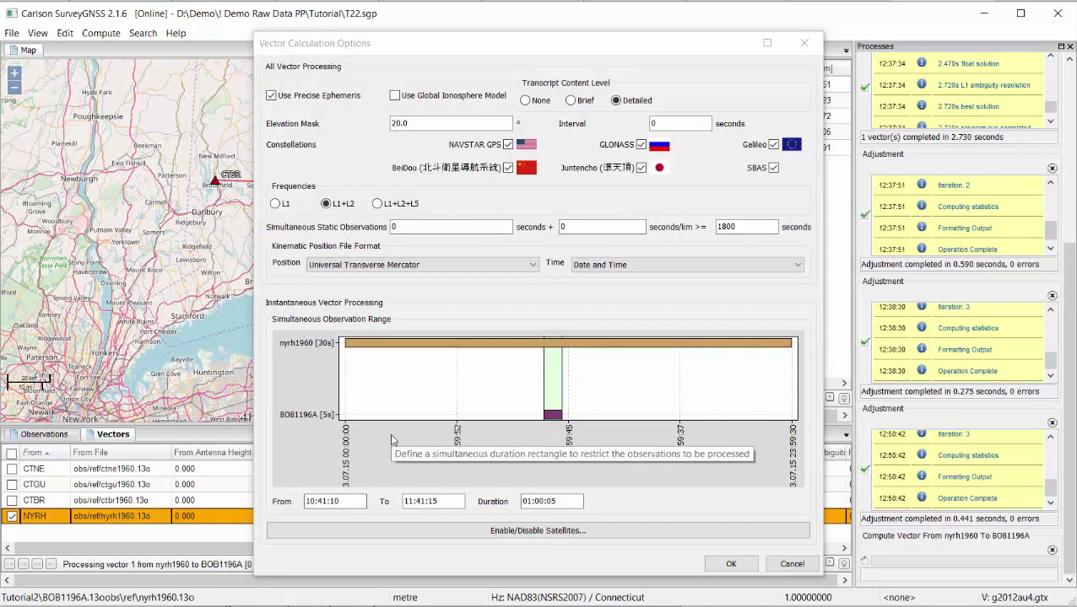
double_click(417, 123)
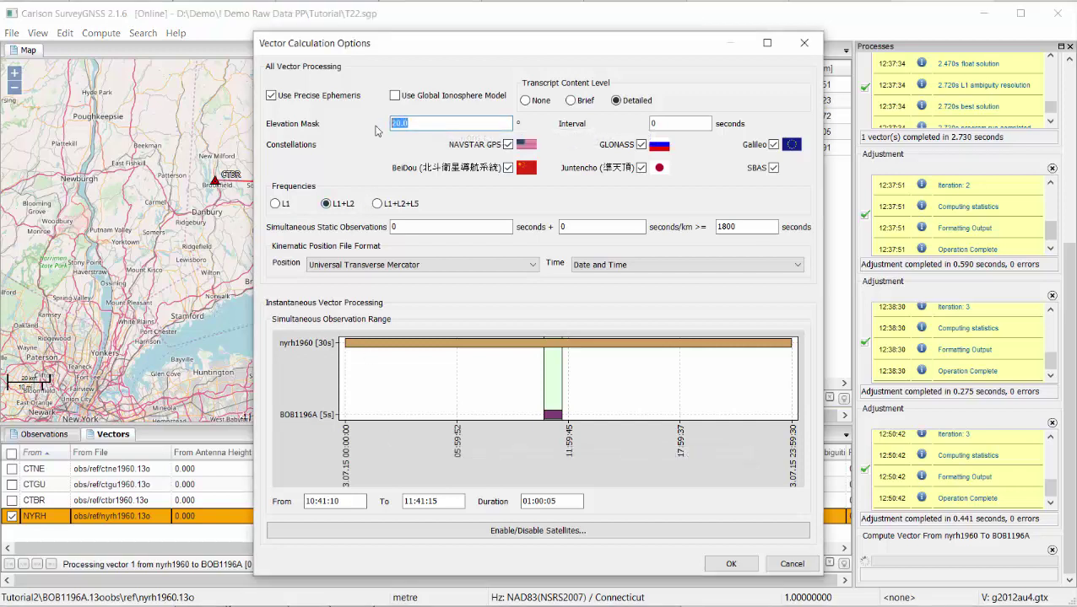
text(13)
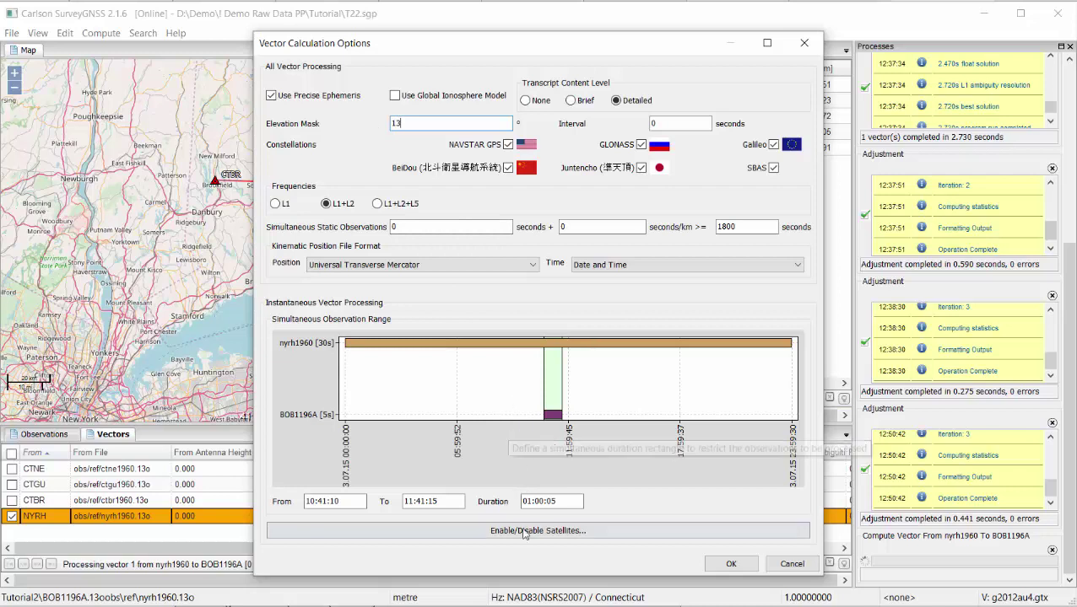
- Disable satellites GLONASS9 and GPS32 for BOB1196A.13o and process the NYRH to BOB1 vector with these options
click(578, 531)
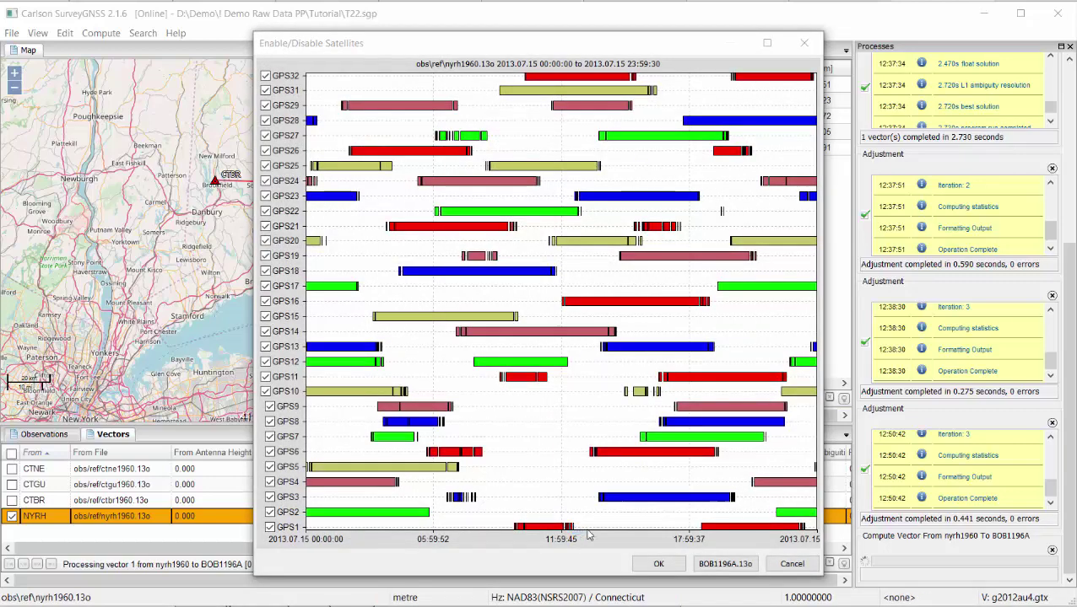
click(712, 568)
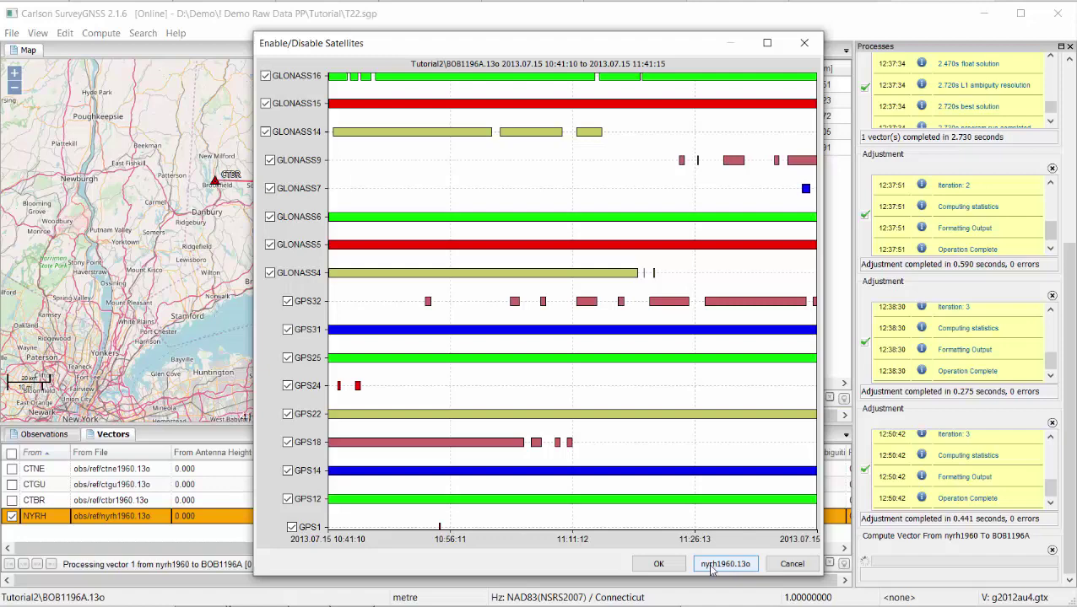
click(724, 563)
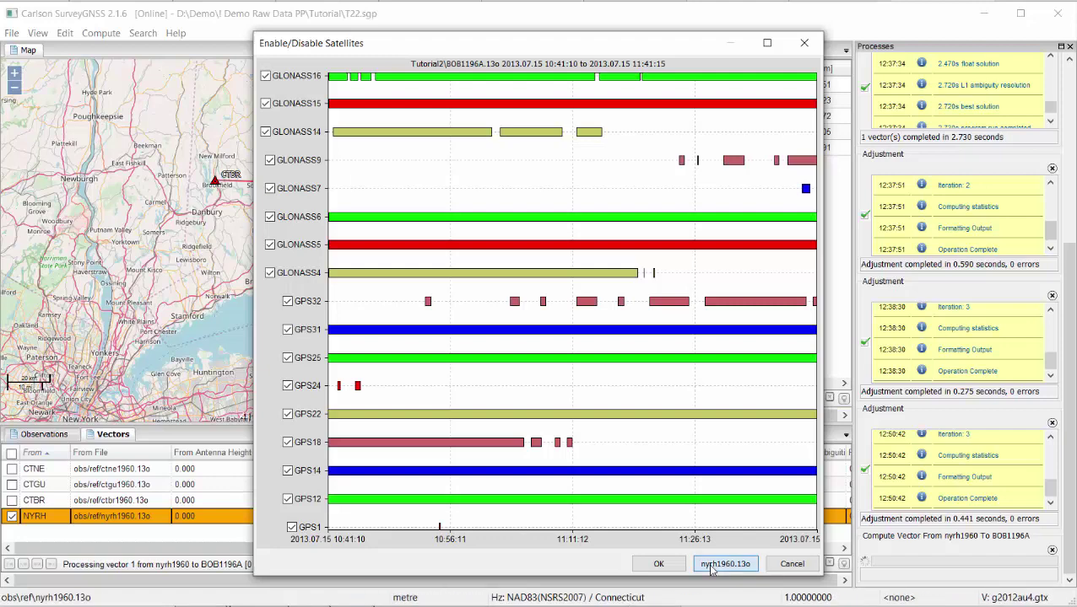
click(711, 567)
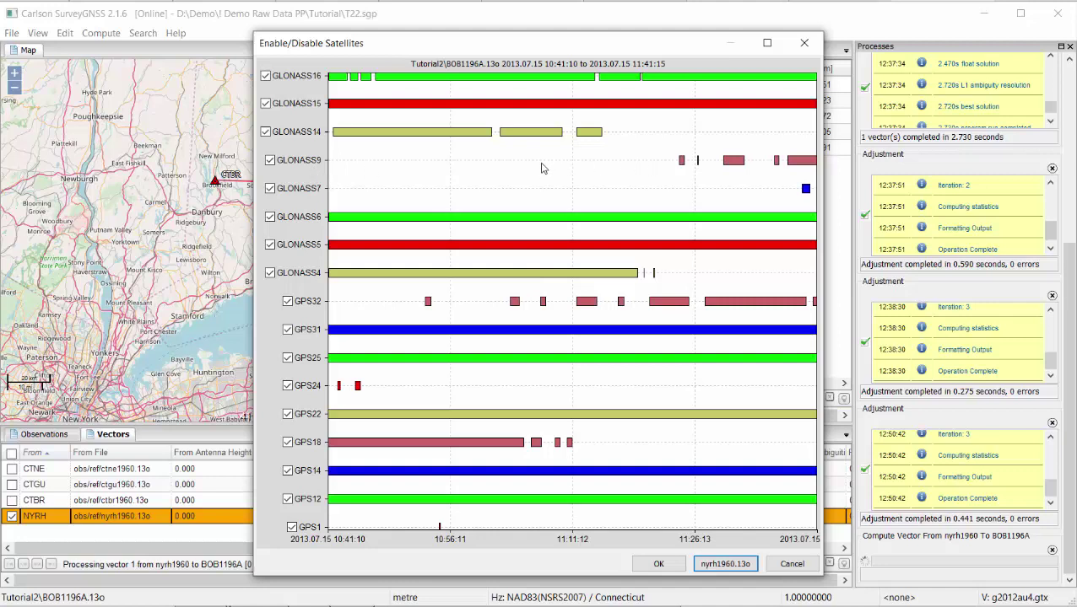
click(270, 159)
click(288, 302)
click(658, 563)
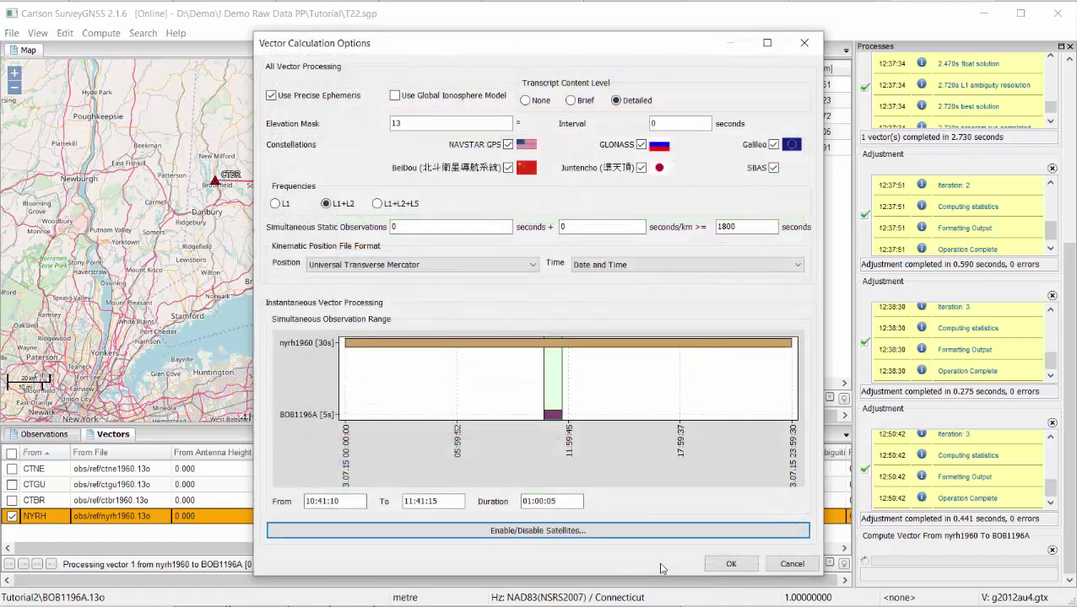
click(731, 564)
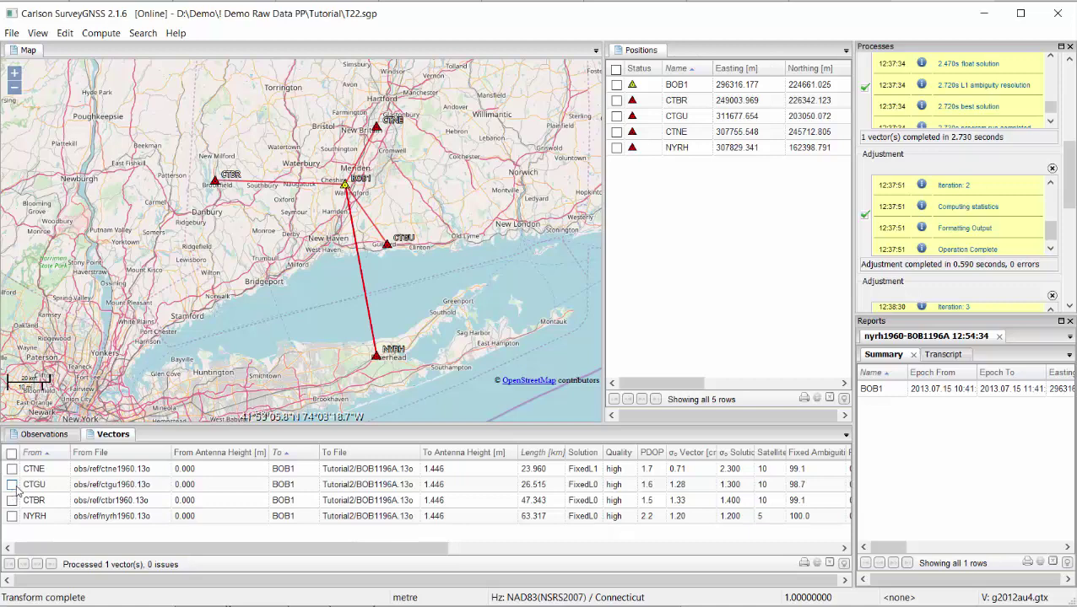
- Rerun the network adjustment with all four vectors selected, overwriting T22.gps, and review its summary report before closing it
click(11, 454)
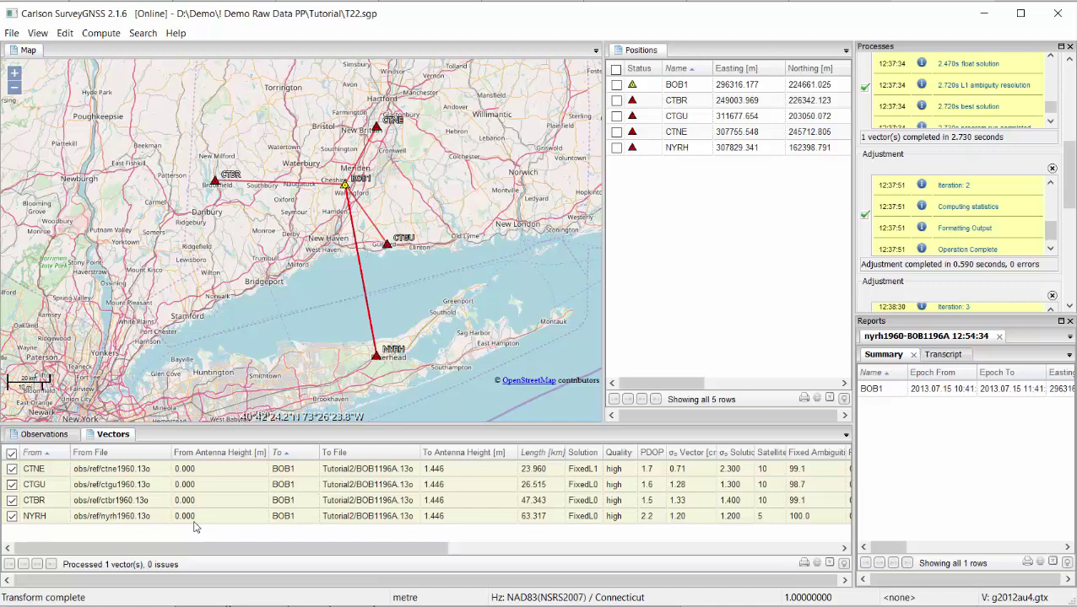
click(12, 518)
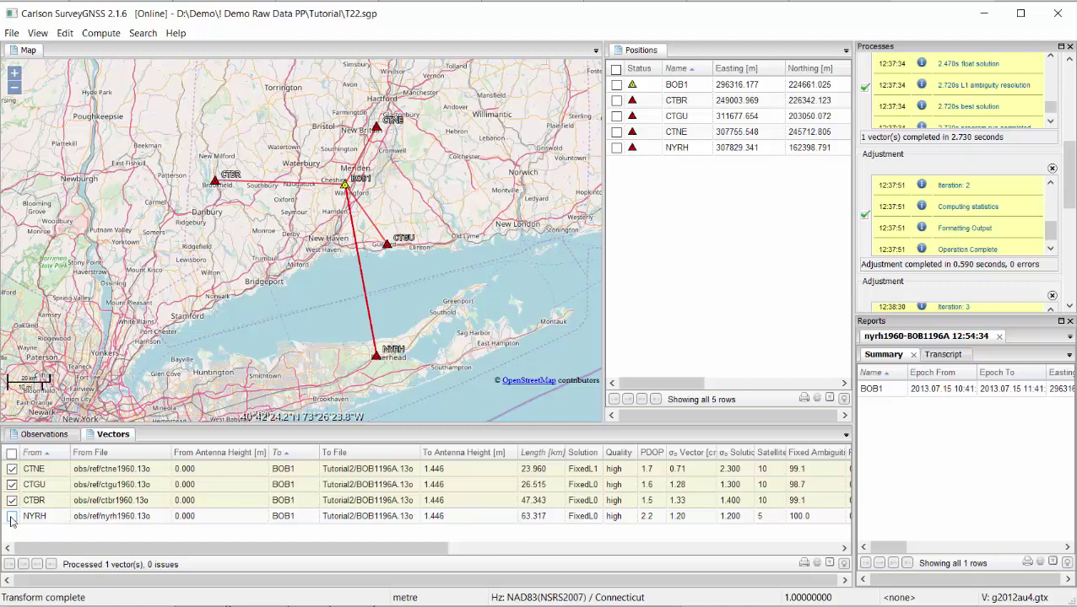
click(12, 516)
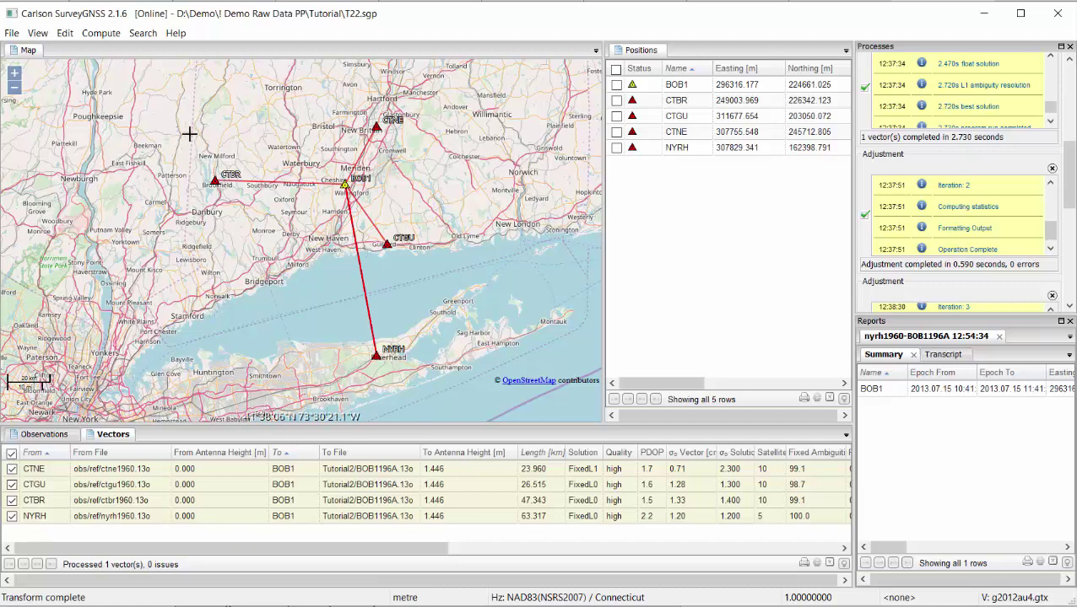
click(99, 33)
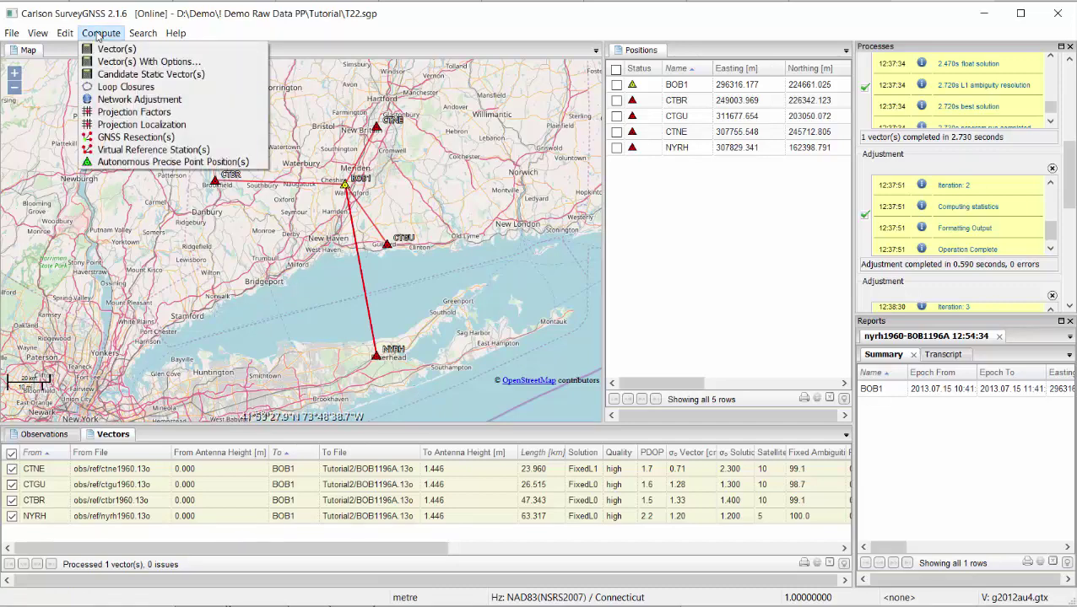
click(130, 99)
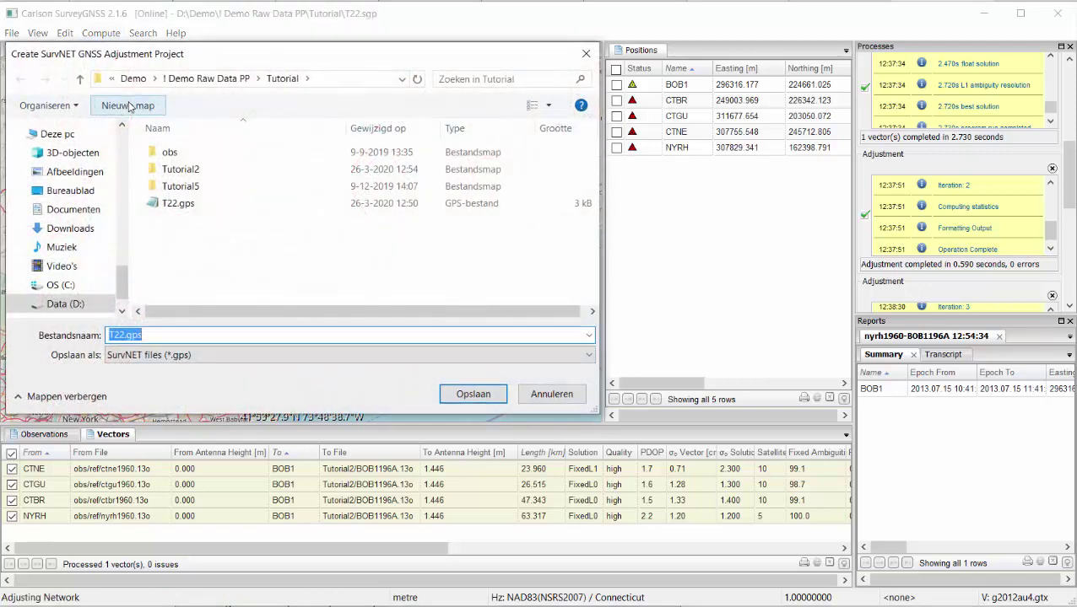
click(473, 394)
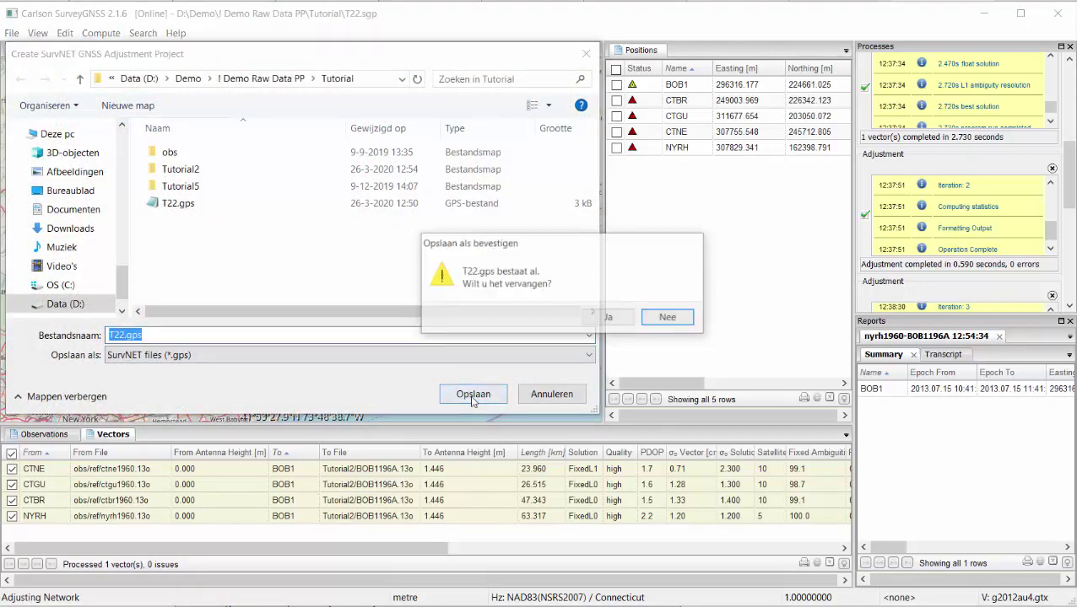
click(604, 322)
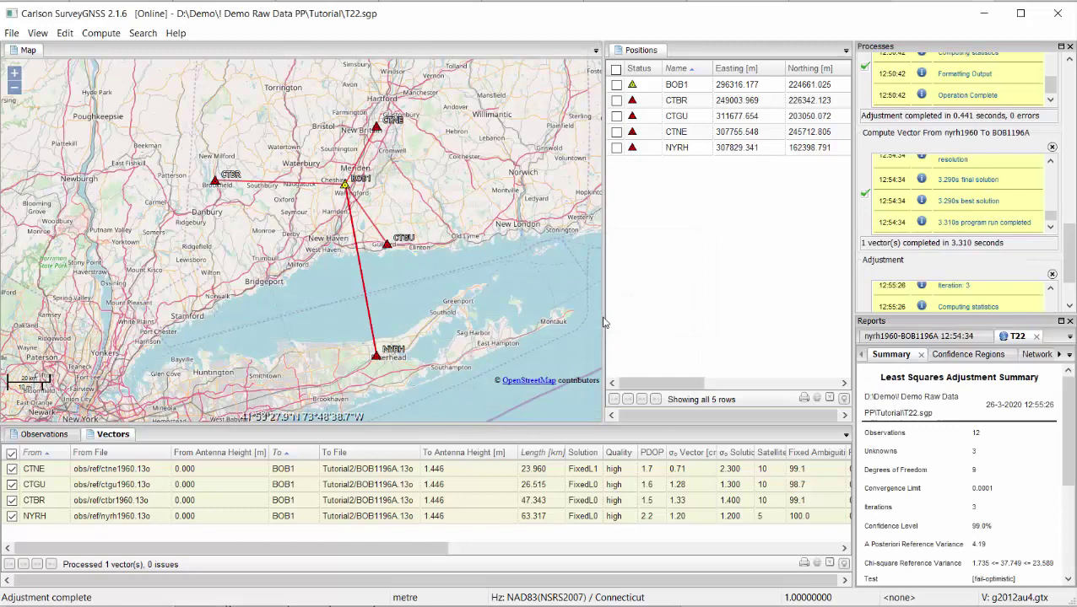
click(1061, 321)
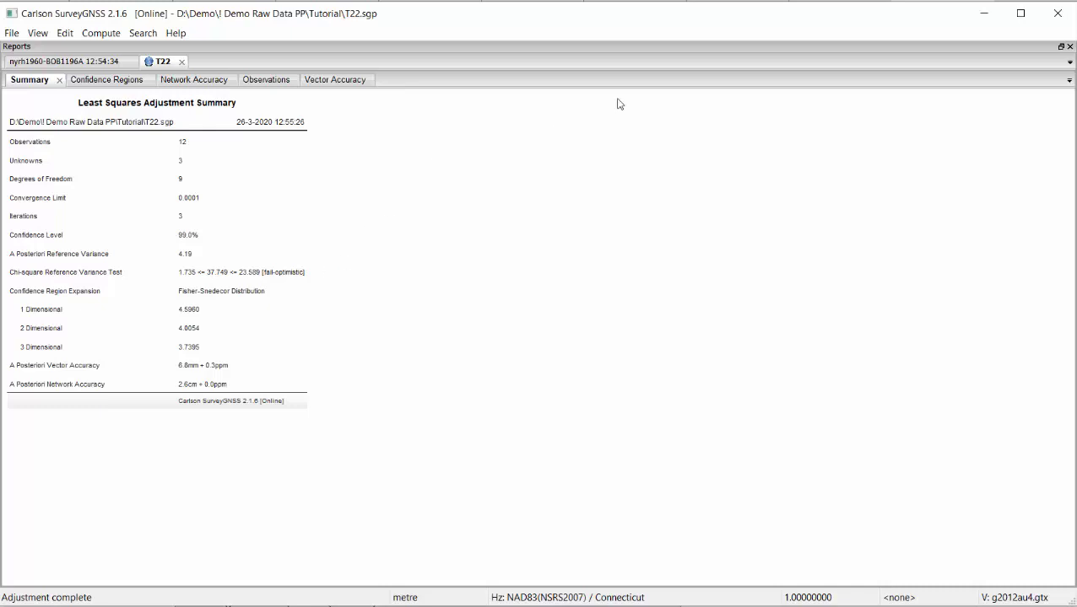
click(1069, 47)
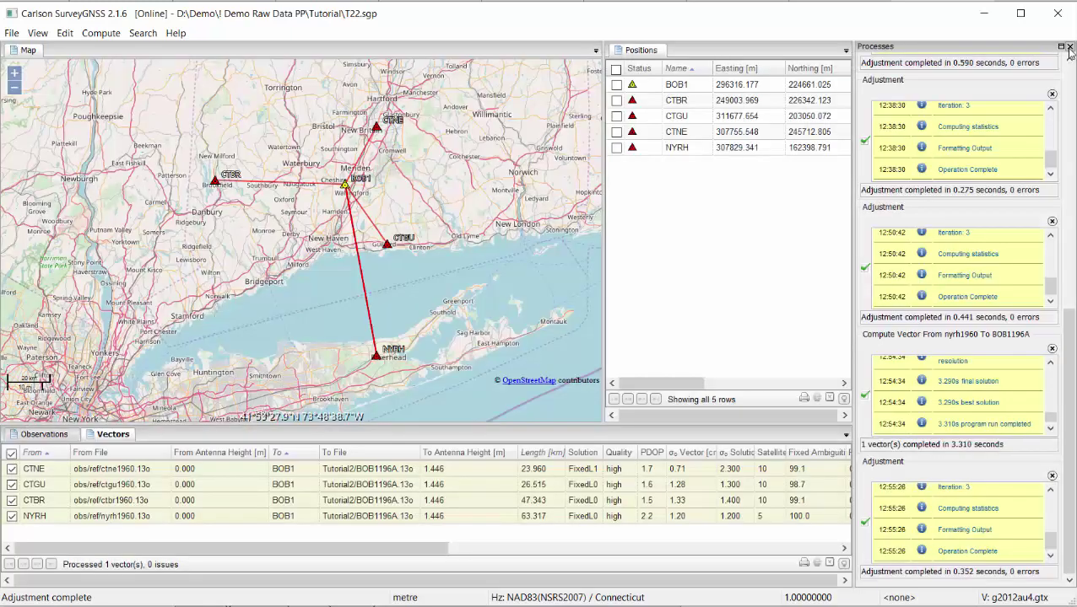
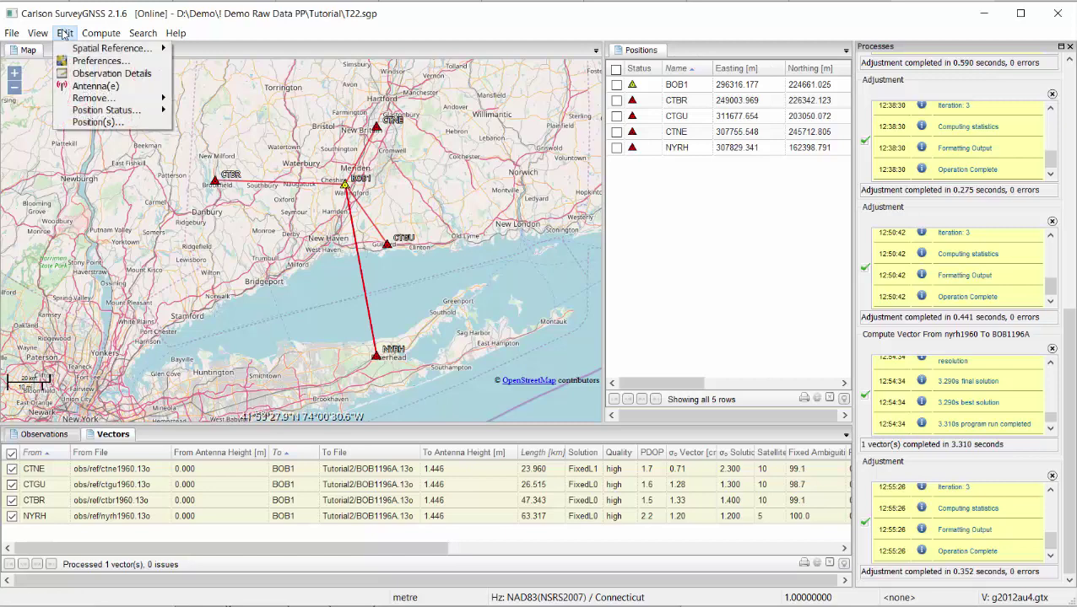
- Set the a priori method for GNSS vector weighting to Standard Deviation in the adjustment preferences and accept the change
click(76, 61)
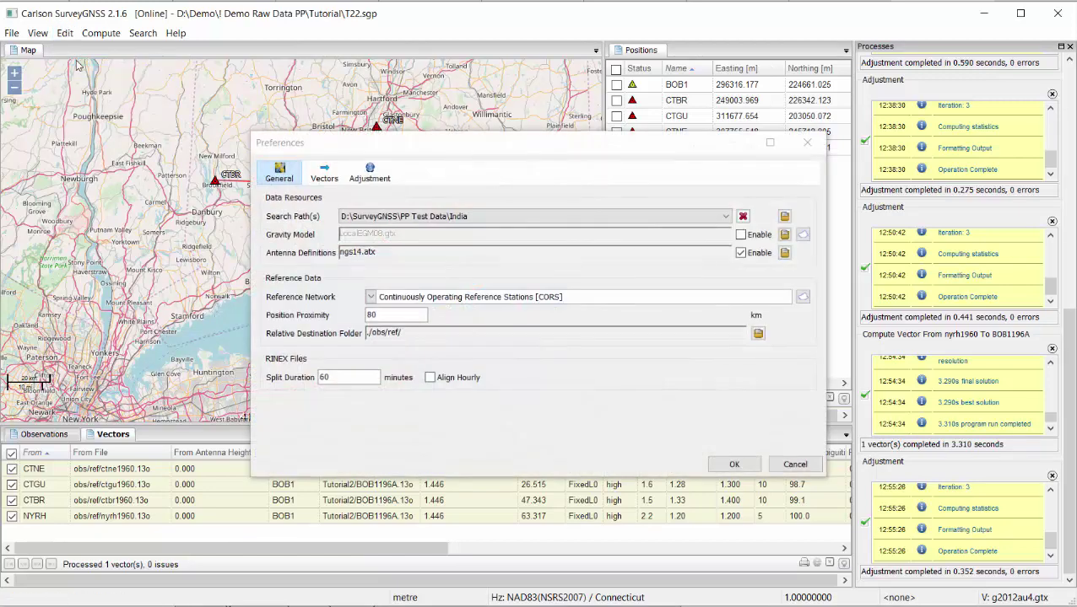
click(371, 174)
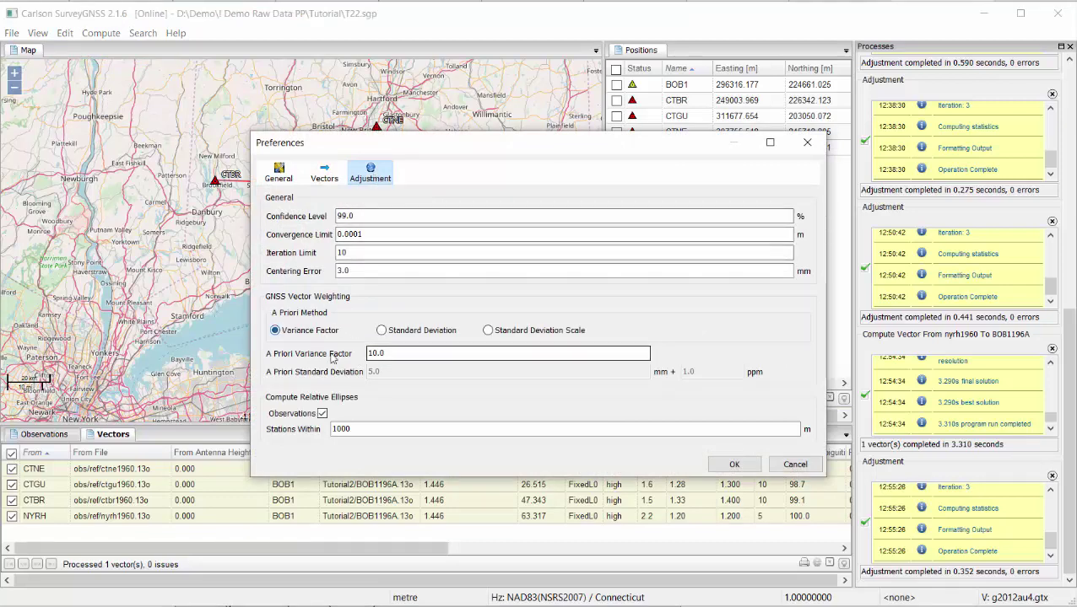
mouse_move(373, 335)
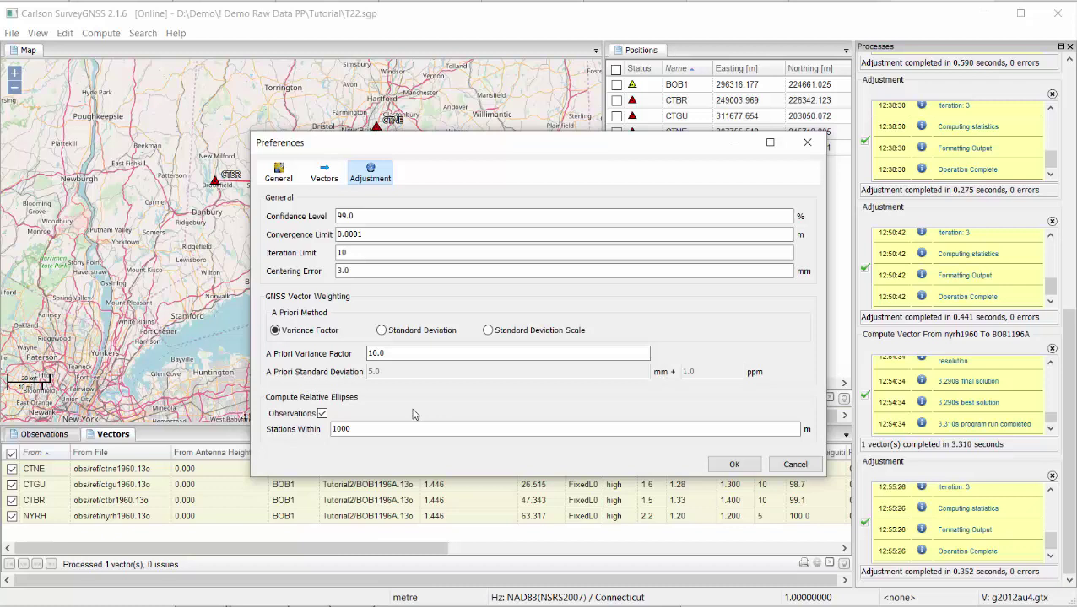
click(382, 331)
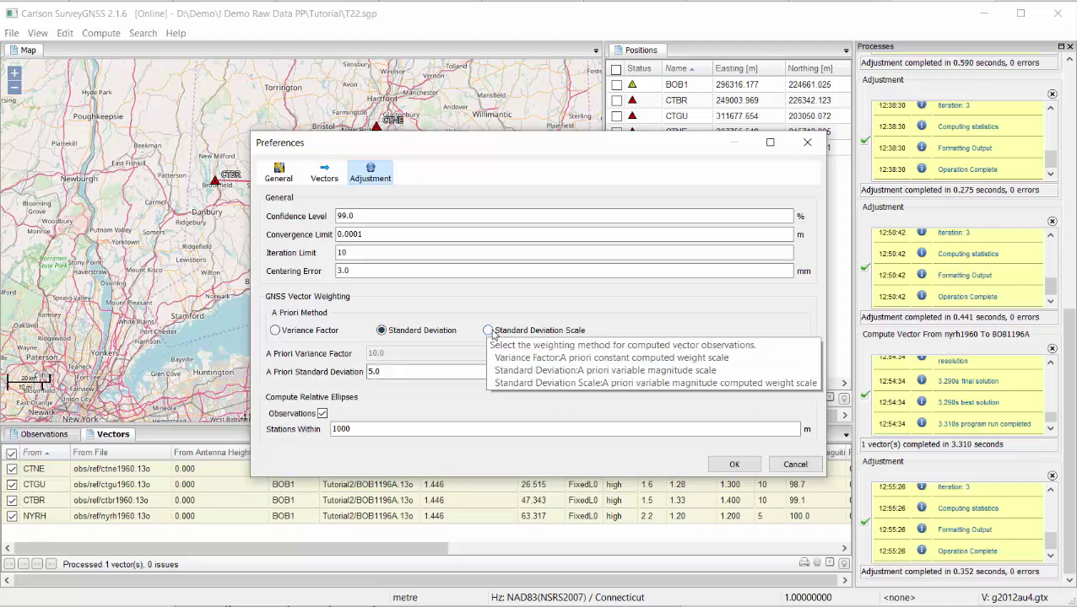
click(490, 331)
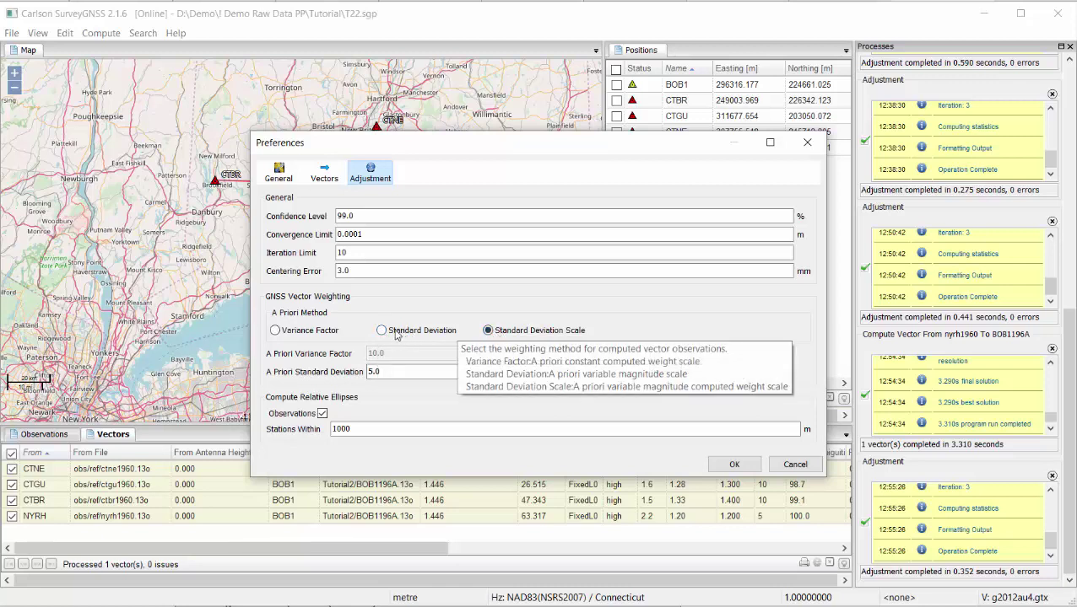
click(381, 331)
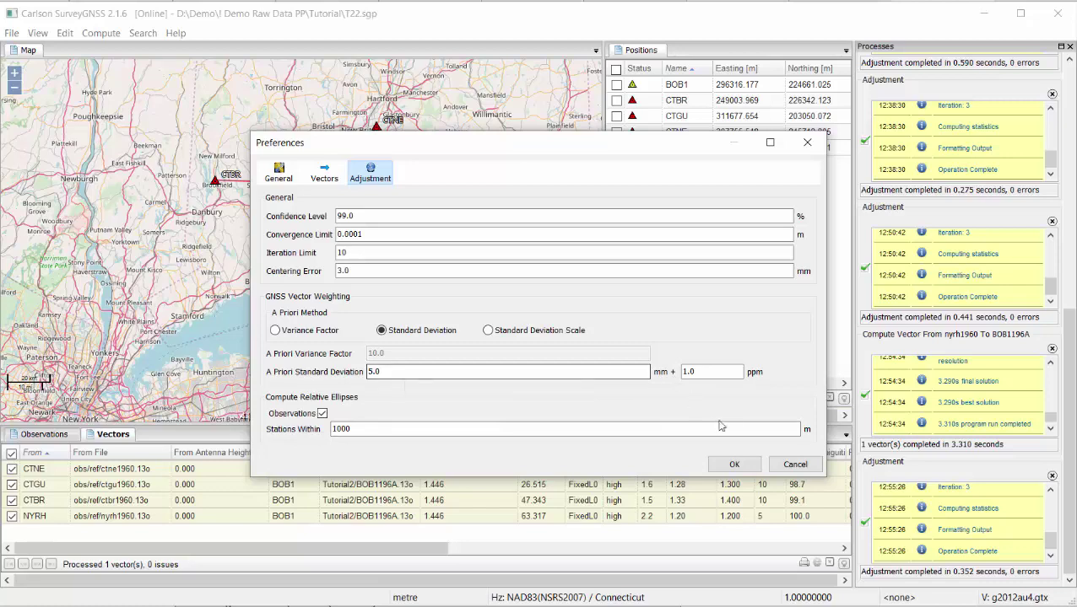
click(734, 465)
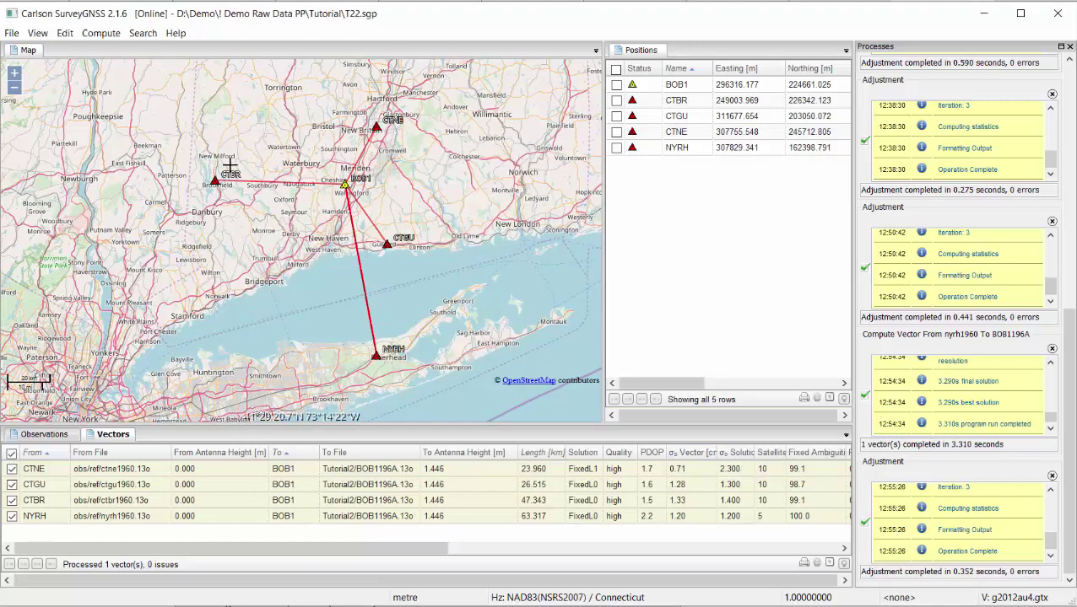
- Rerun the network adjustment with the new weighting, overwriting T22.gps, then review the enlarged summary's chi-square test and close the report
click(99, 36)
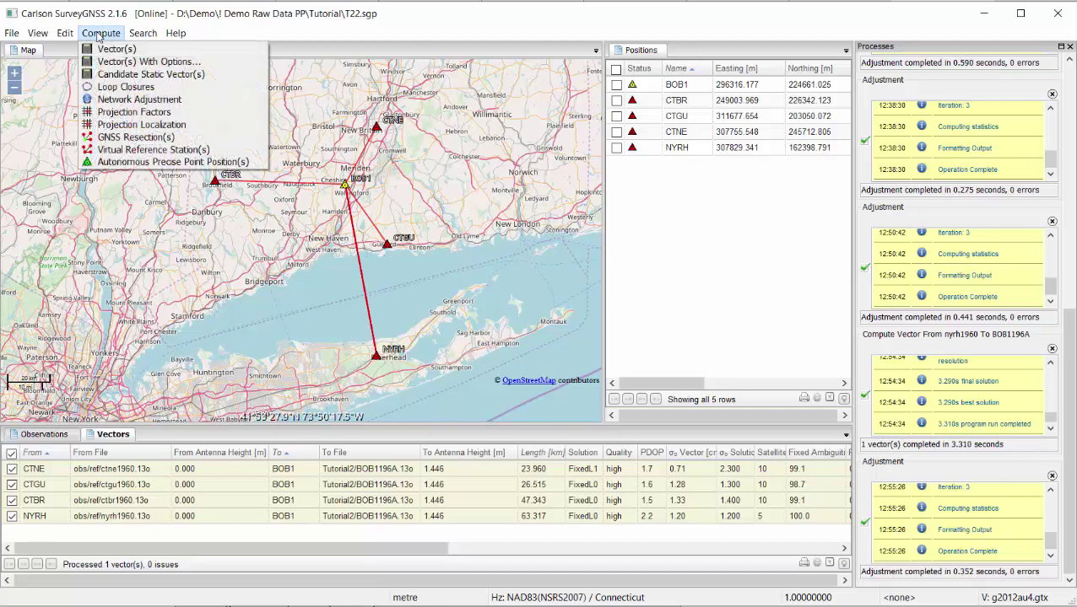
click(137, 101)
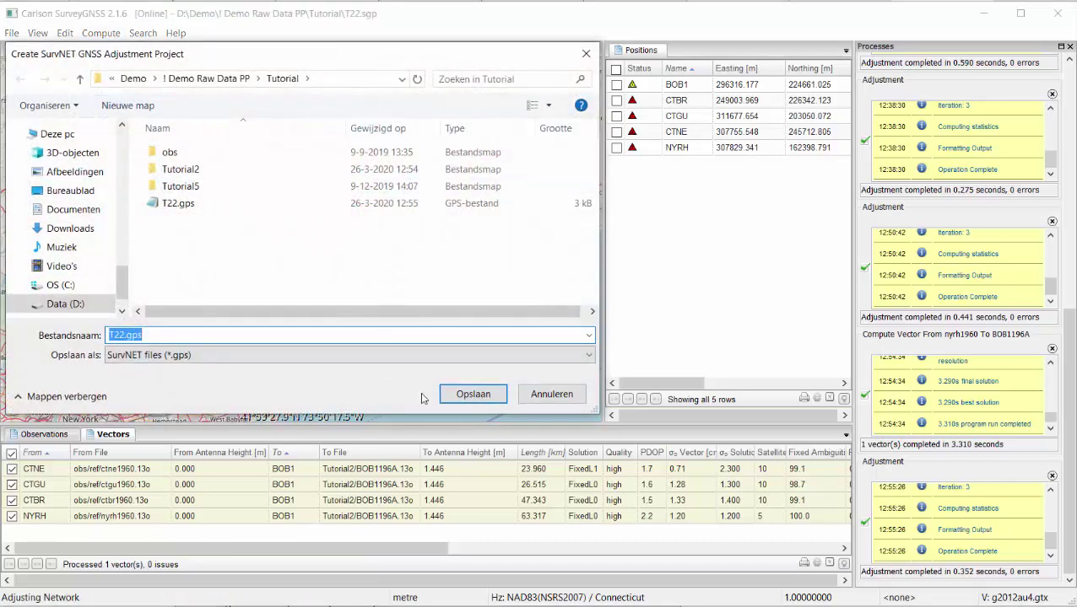
click(463, 400)
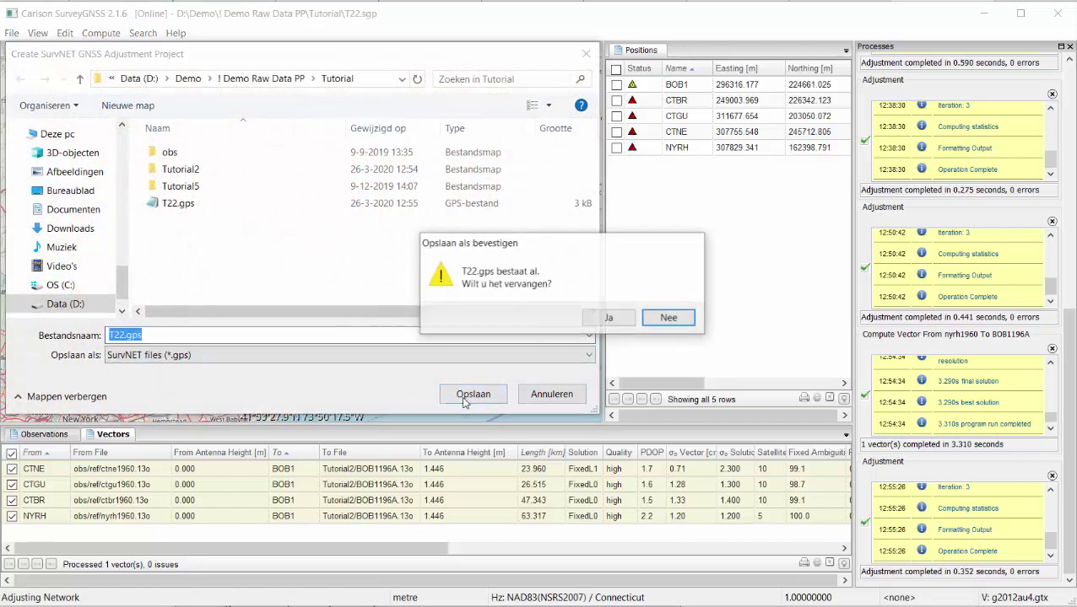
click(615, 315)
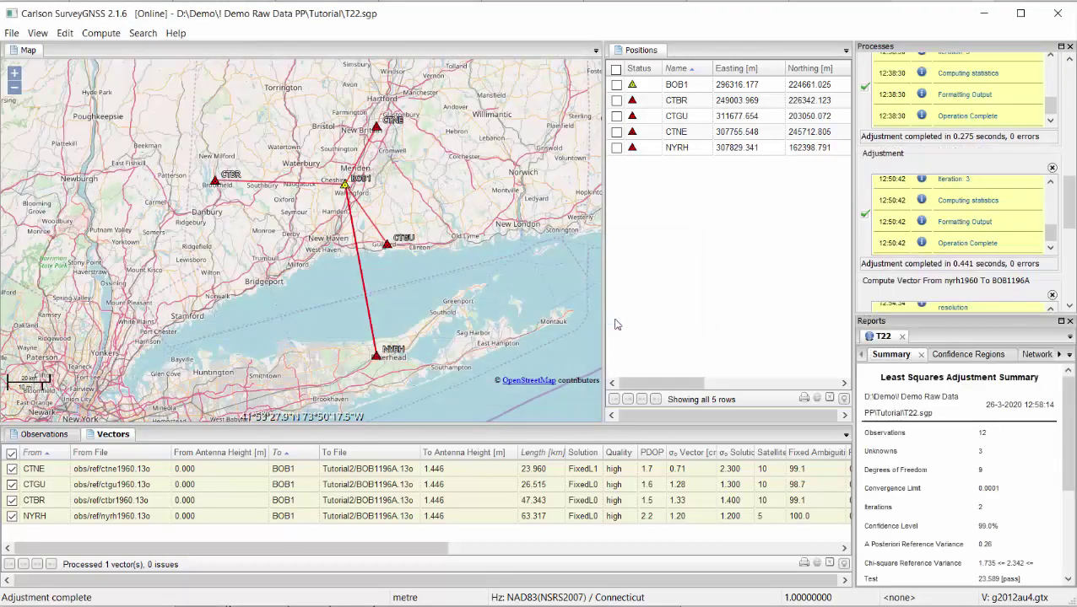
click(1060, 322)
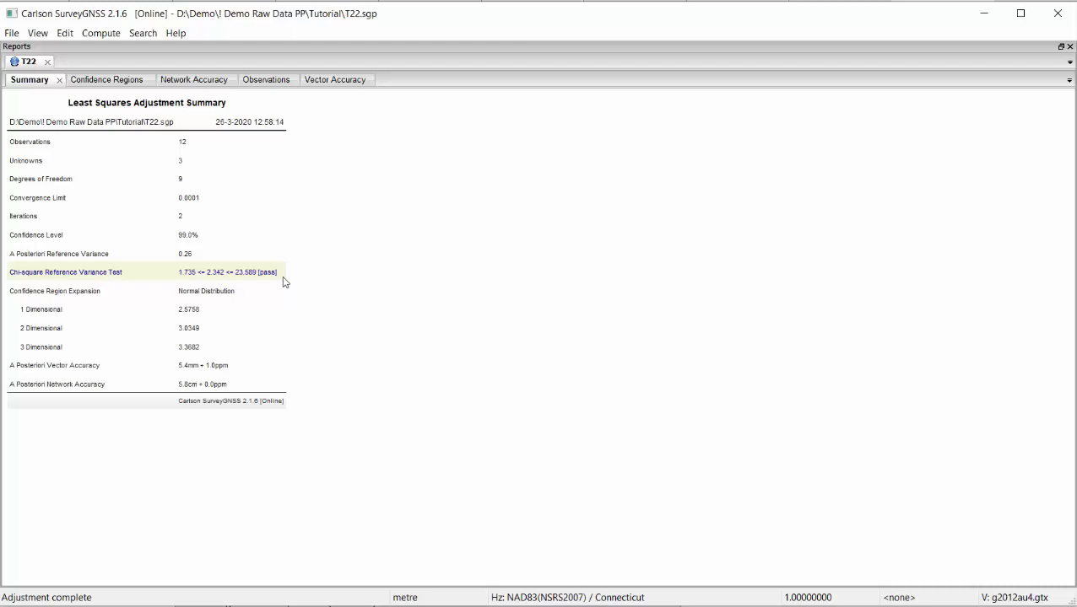
click(1069, 47)
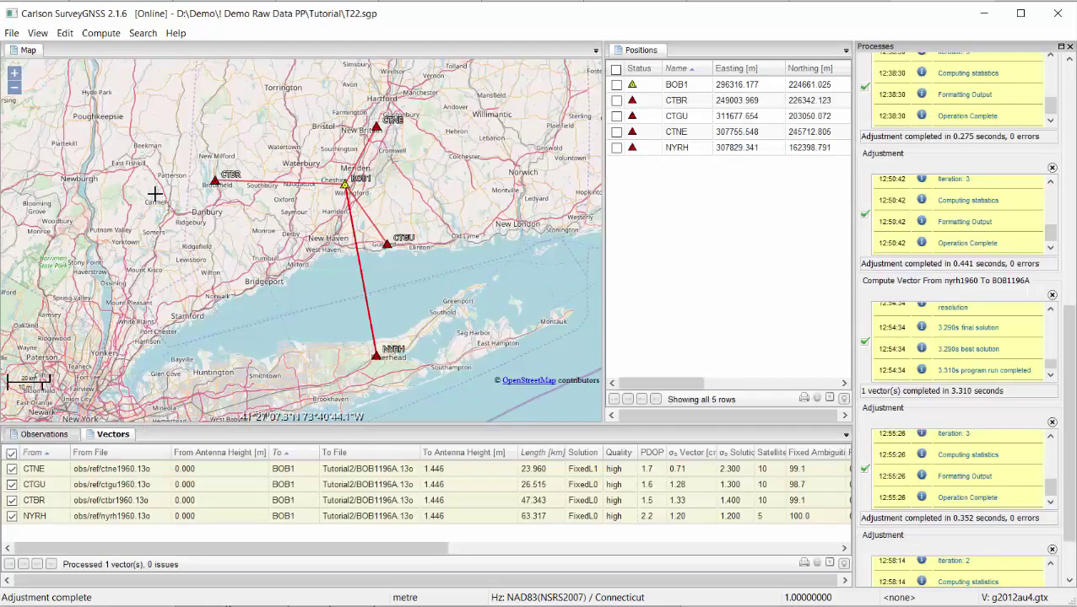
- Recompute the network adjustment, replacing T22.gps, and save the adjustment results to the project while its report is open
click(13, 35)
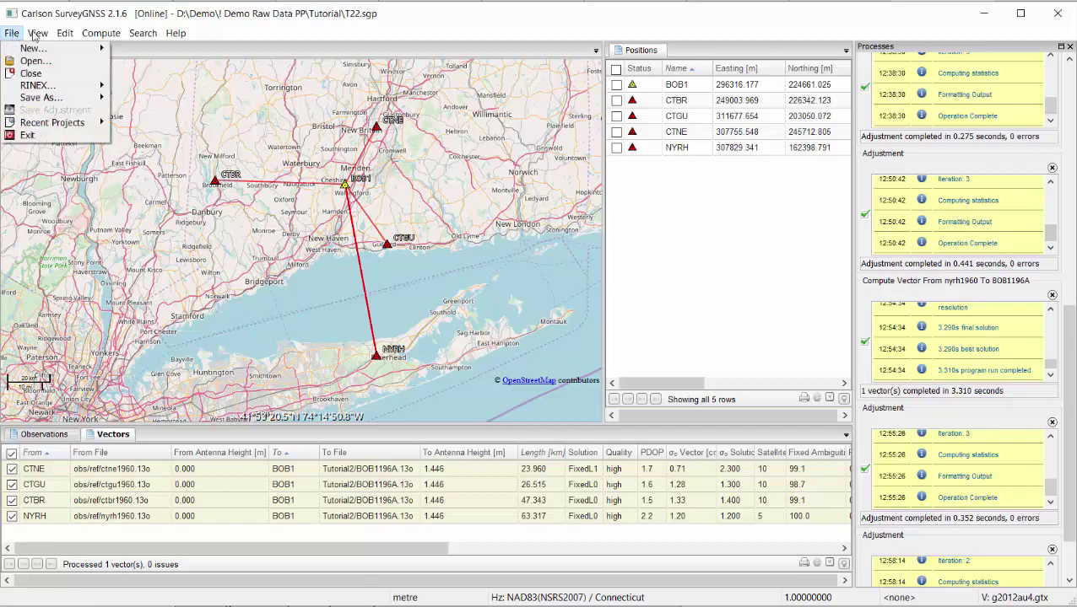
click(38, 33)
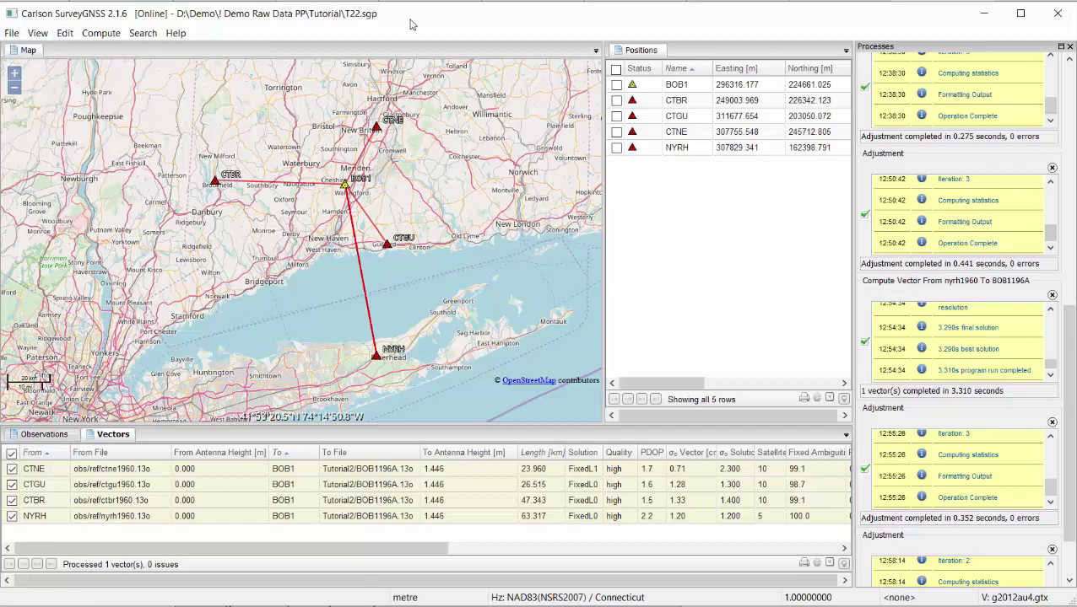
click(106, 37)
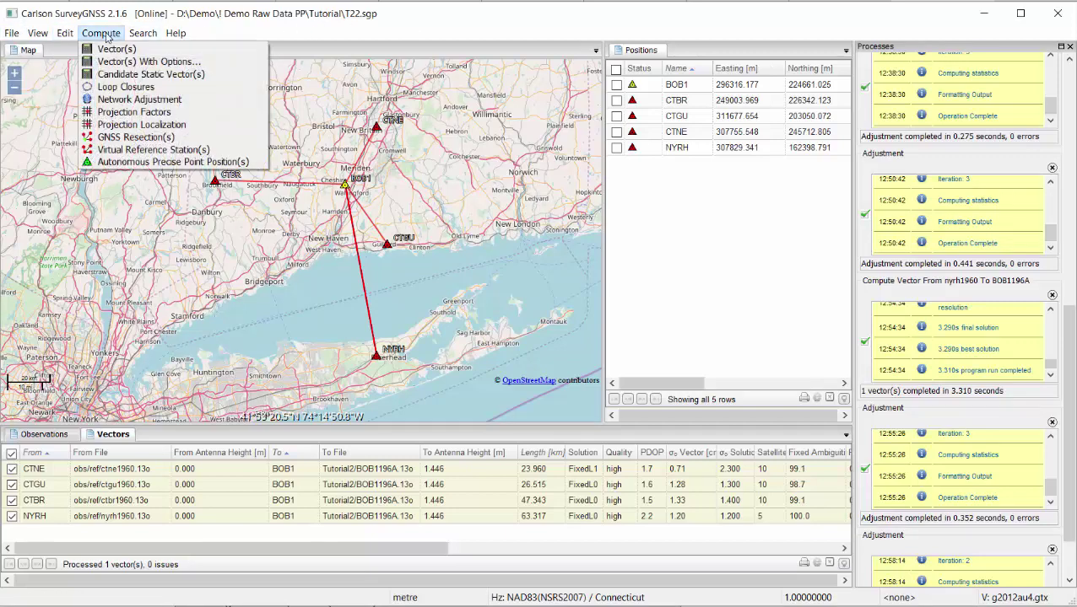
click(126, 99)
click(474, 395)
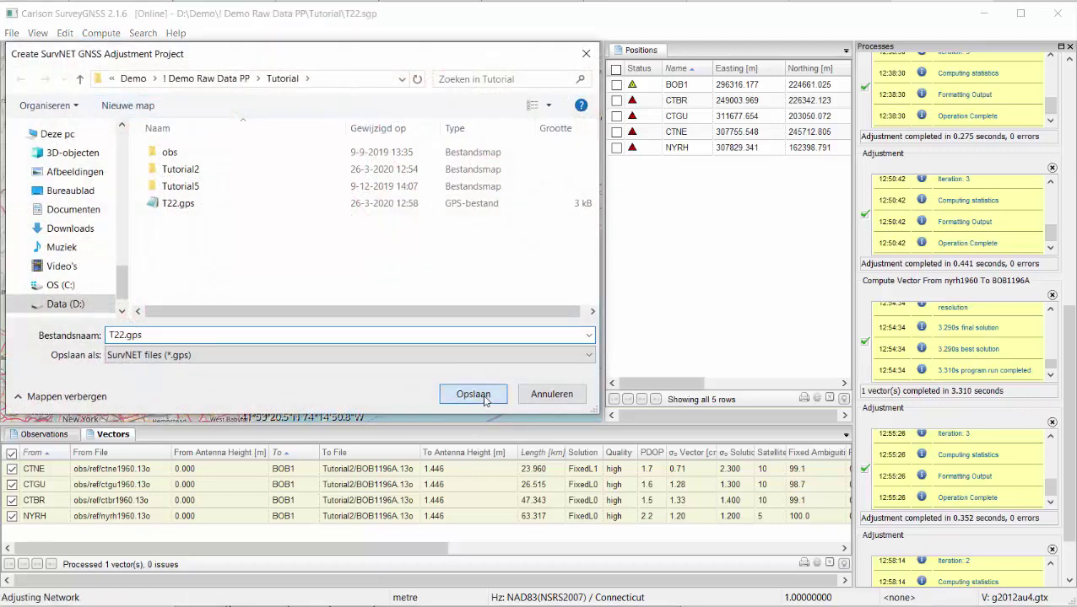
click(604, 320)
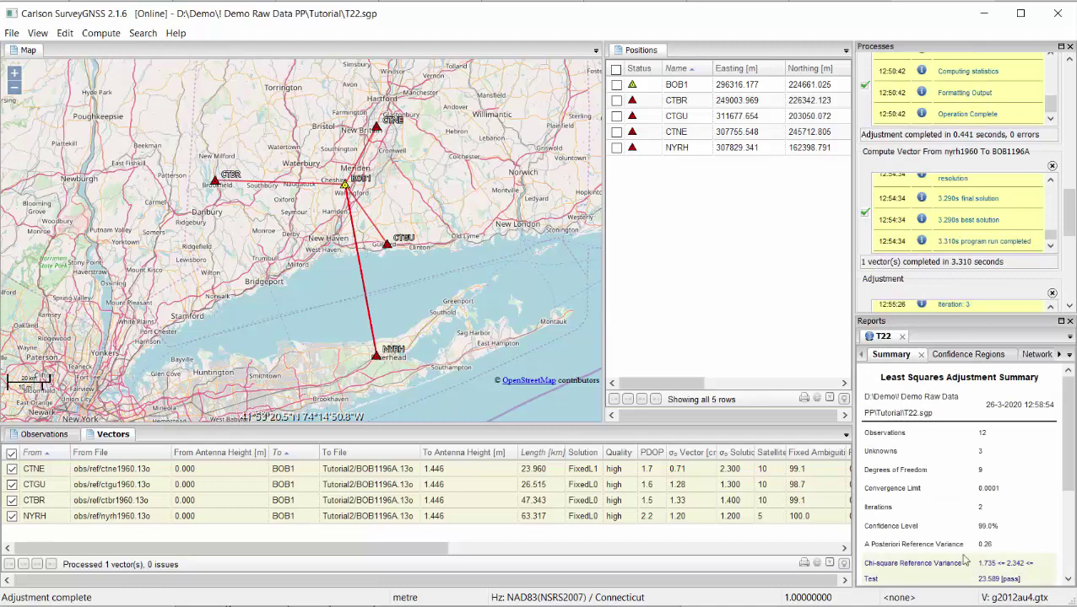
click(12, 34)
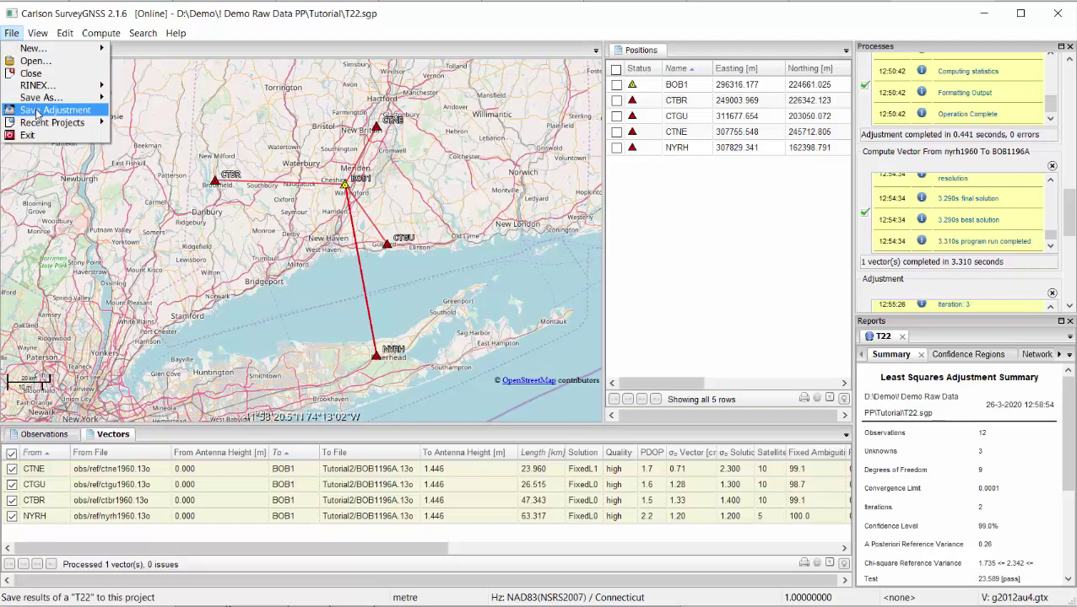
click(37, 111)
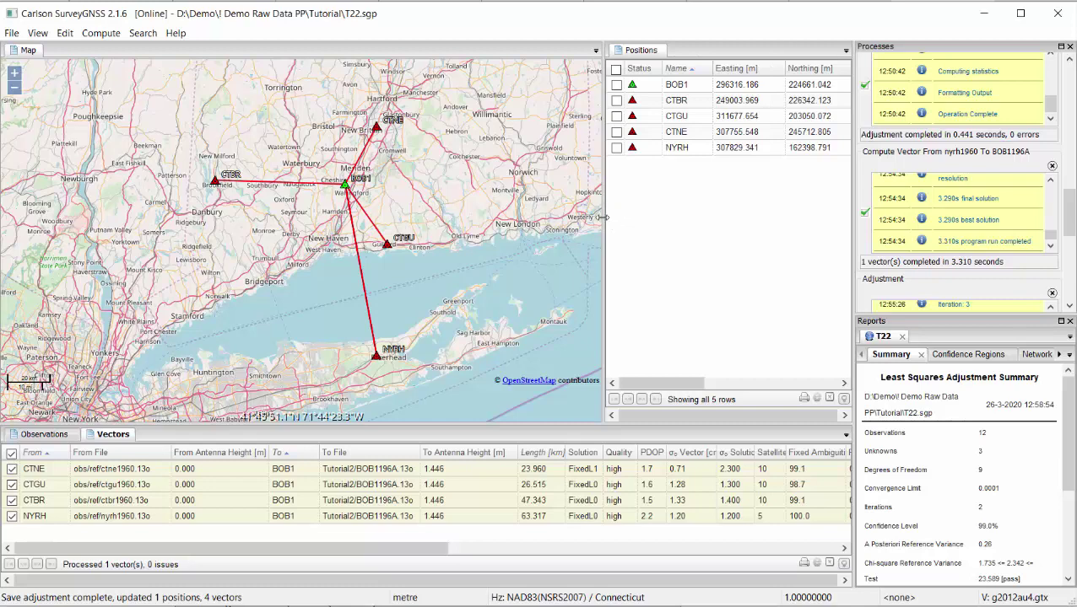
- Widen the positions table and examine the σx, σy and σz values of the adjusted BOB1 position
drag(601, 218, 337, 219)
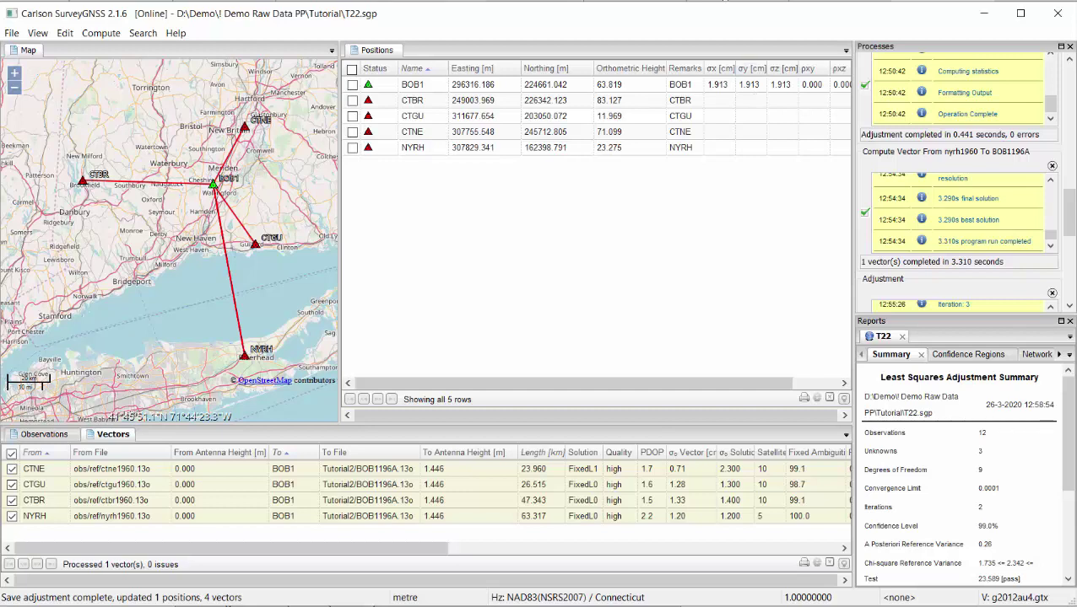
click(12, 34)
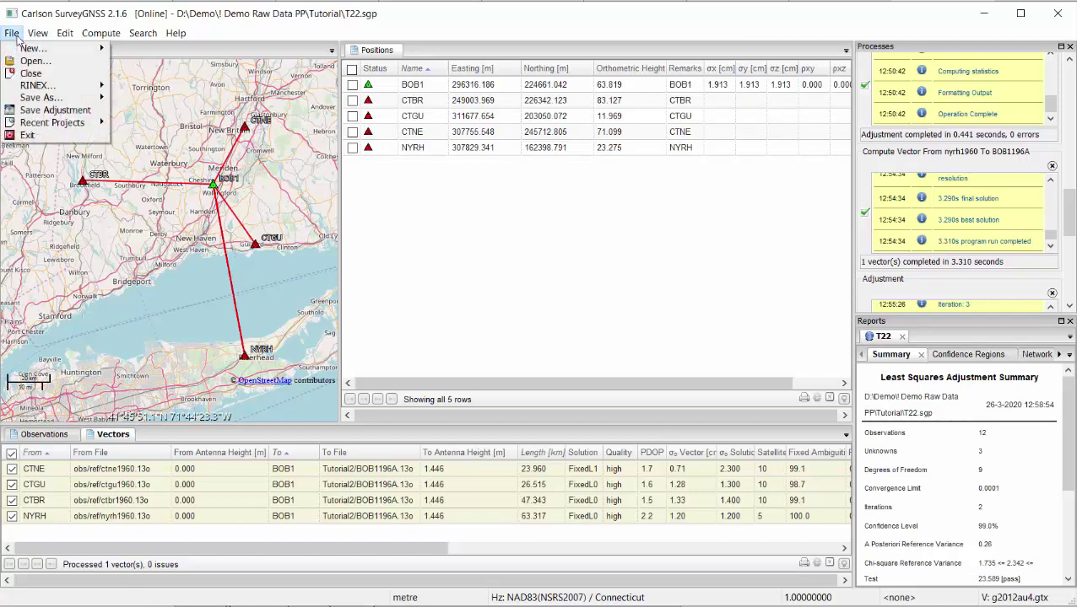
mouse_move(38, 97)
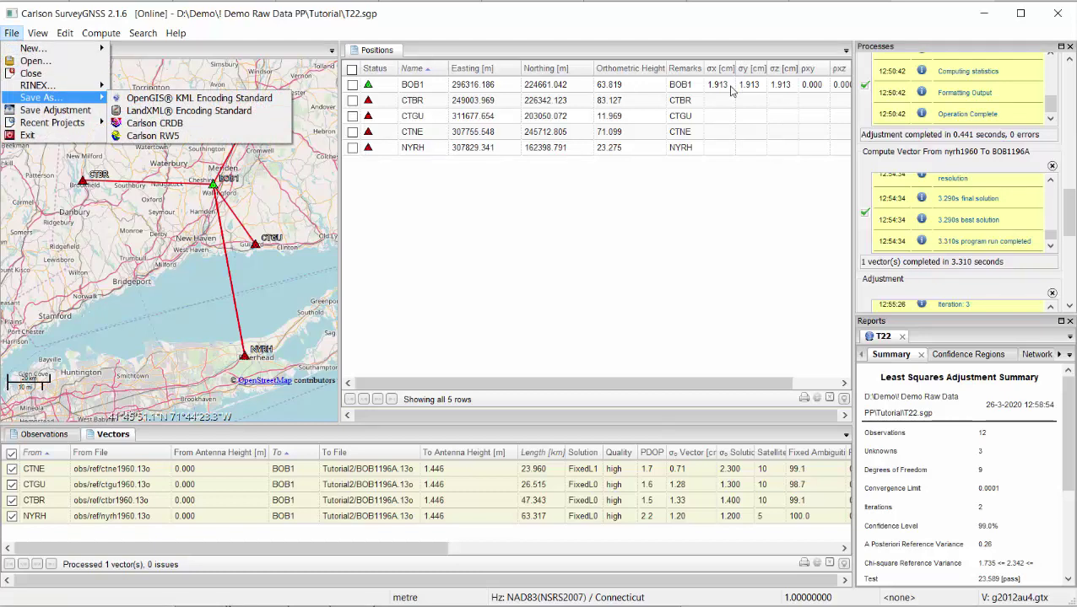
click(731, 87)
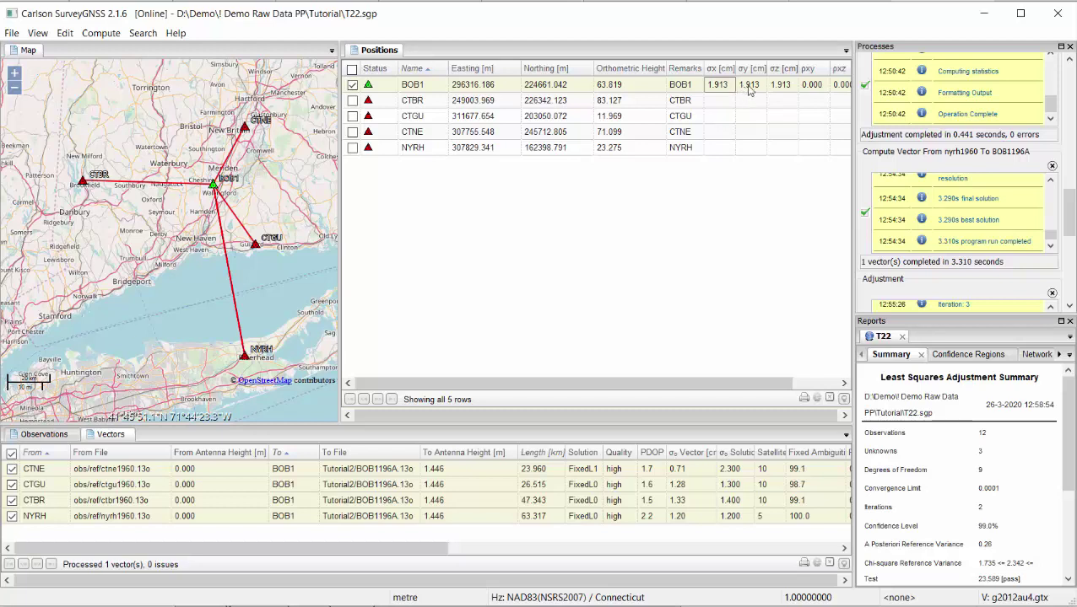
click(757, 88)
click(789, 87)
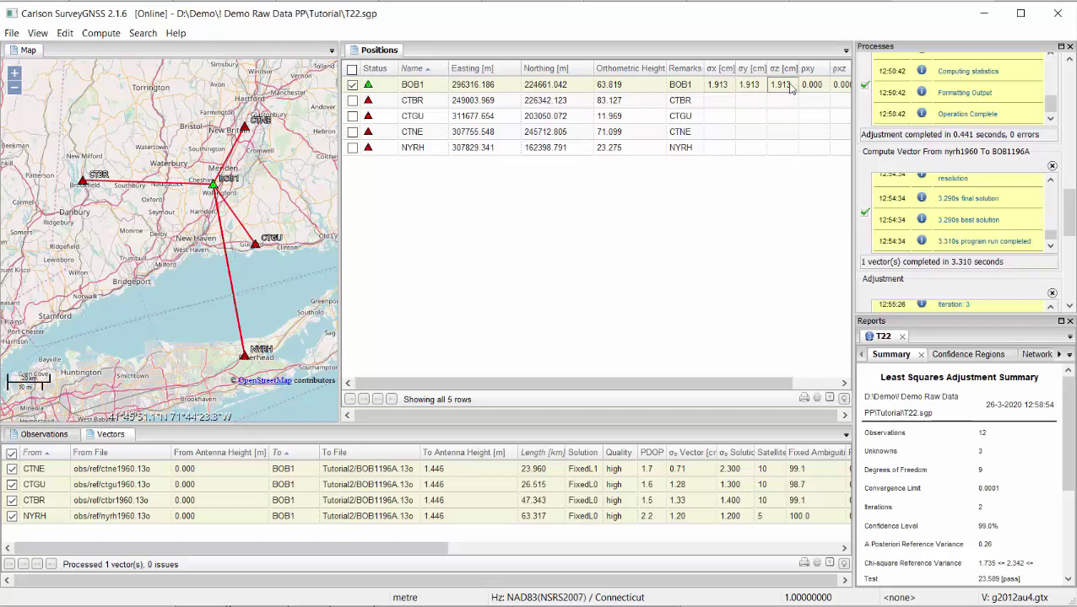